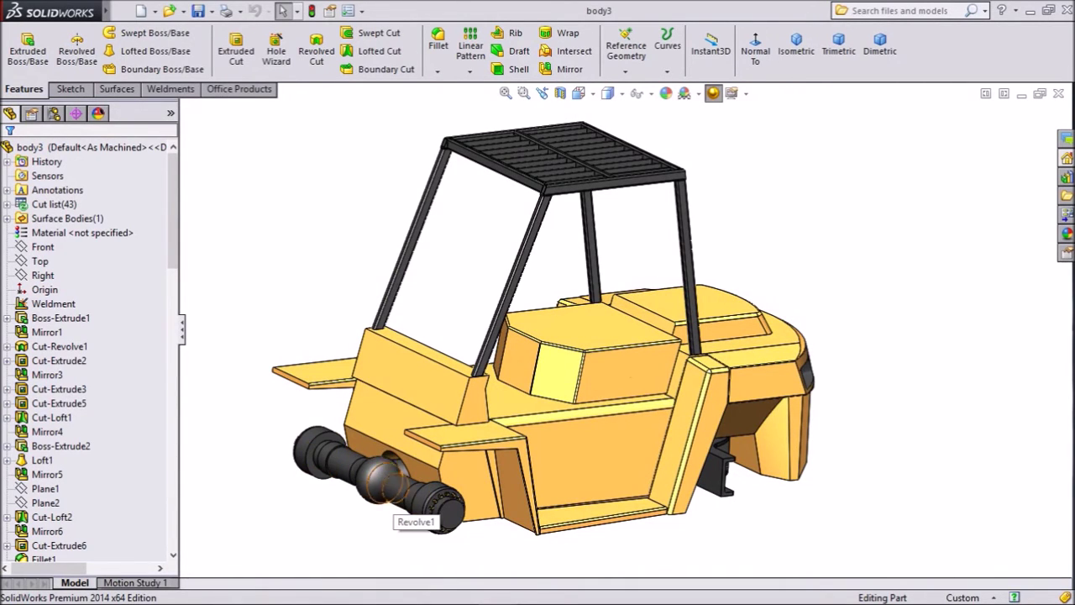
# Create a reference plane offset 458 mm from the Right plane, on the default side
pyautogui.scroll(-2, 378, 504)
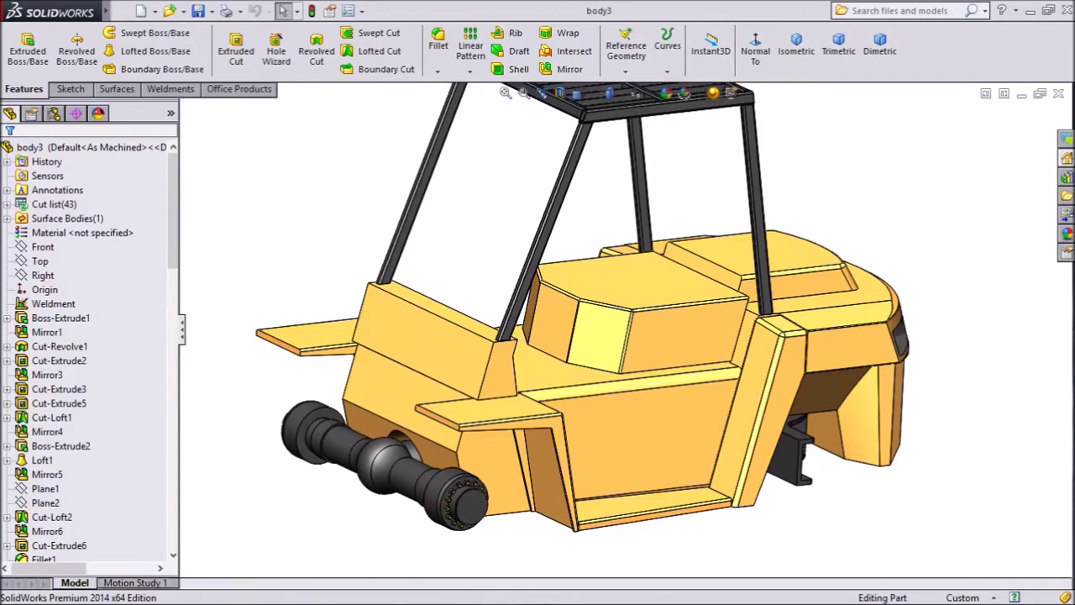
pyautogui.click(43, 275)
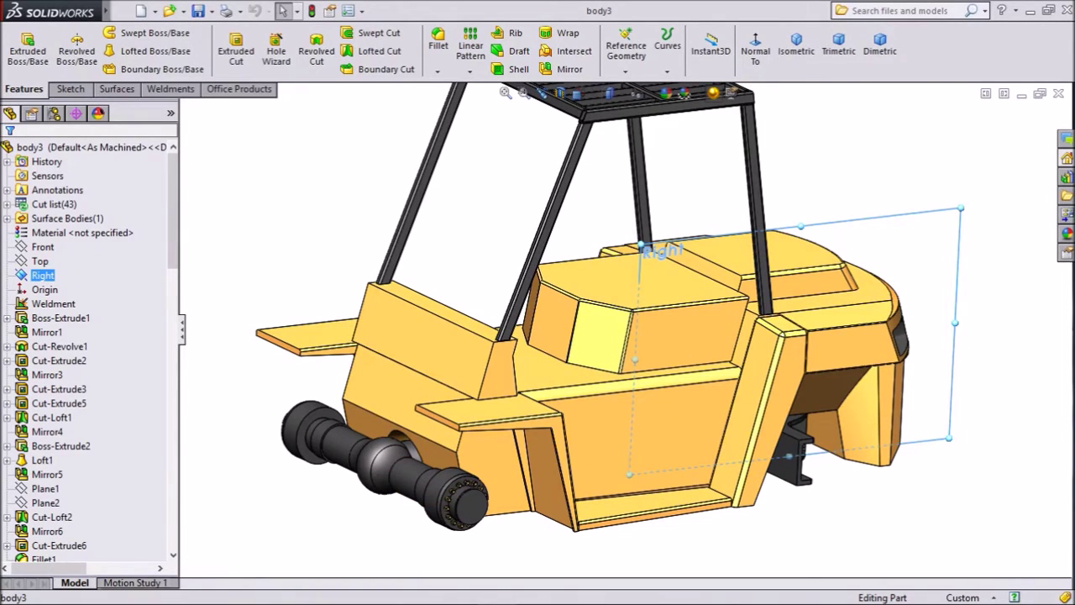
pyautogui.click(626, 50)
pyautogui.click(638, 86)
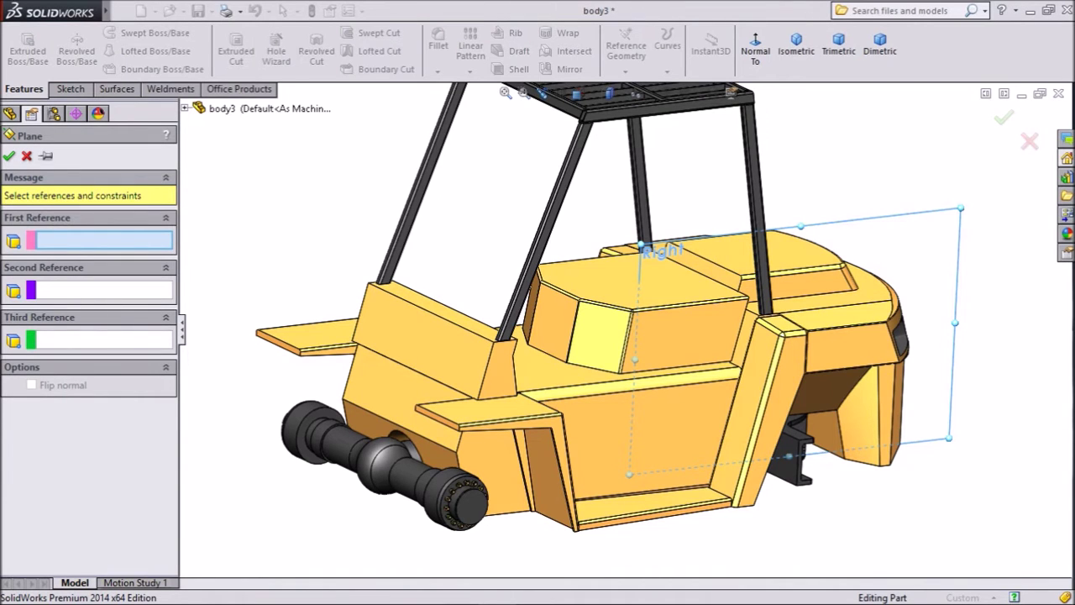
pyautogui.click(185, 109)
pyautogui.click(249, 236)
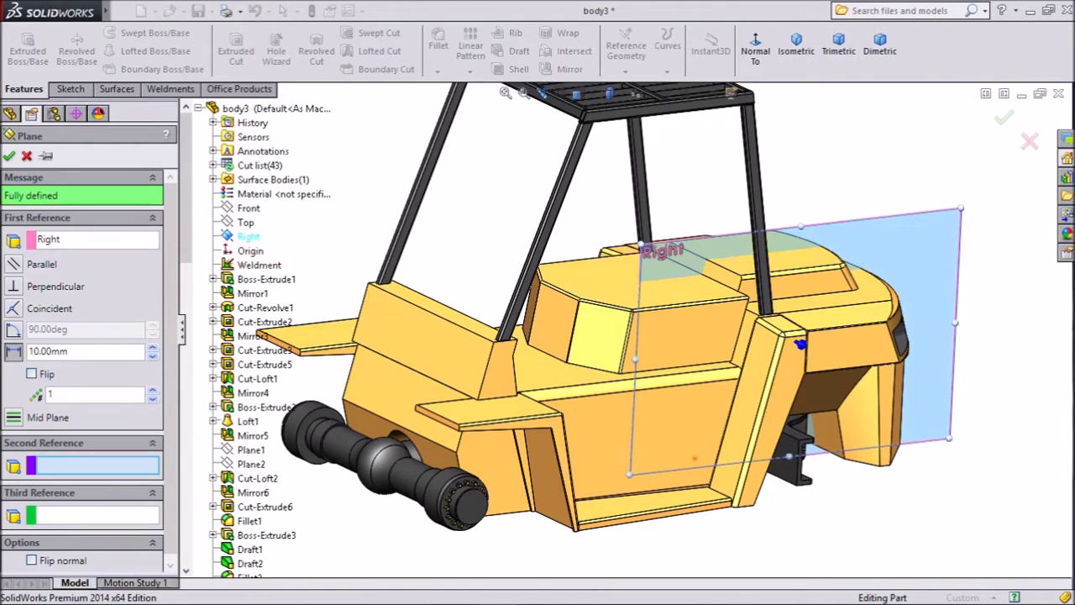
pyautogui.doubleClick(59, 352)
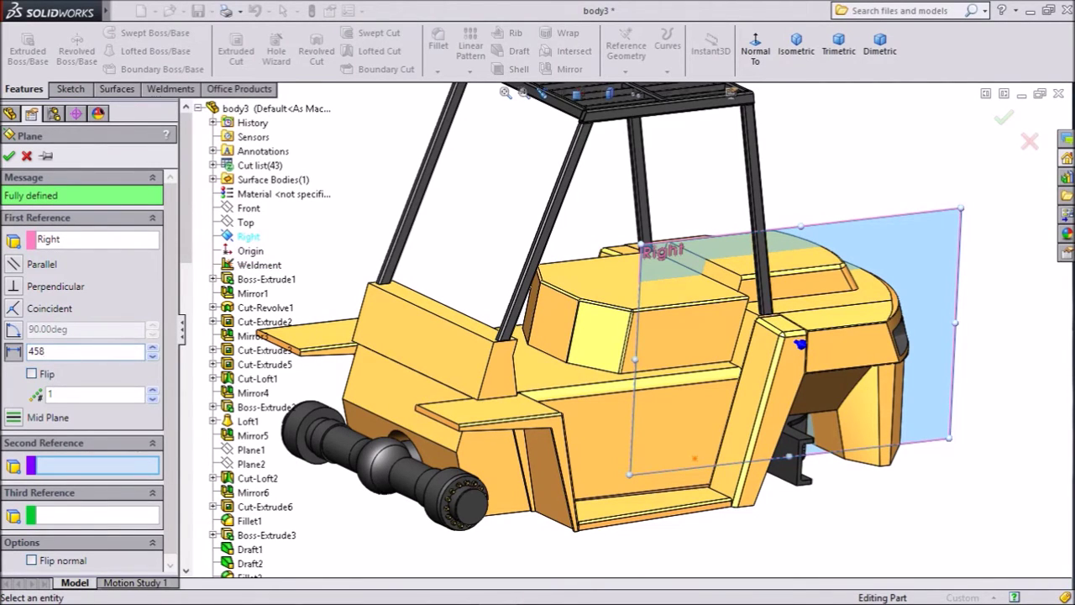
pyautogui.press('Return')
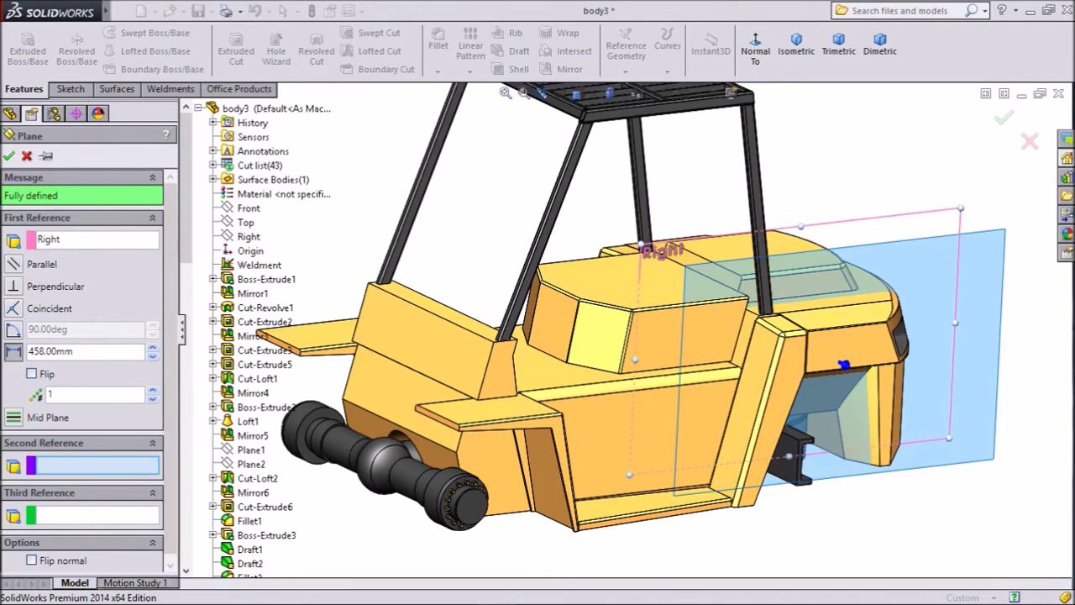
pyautogui.click(9, 156)
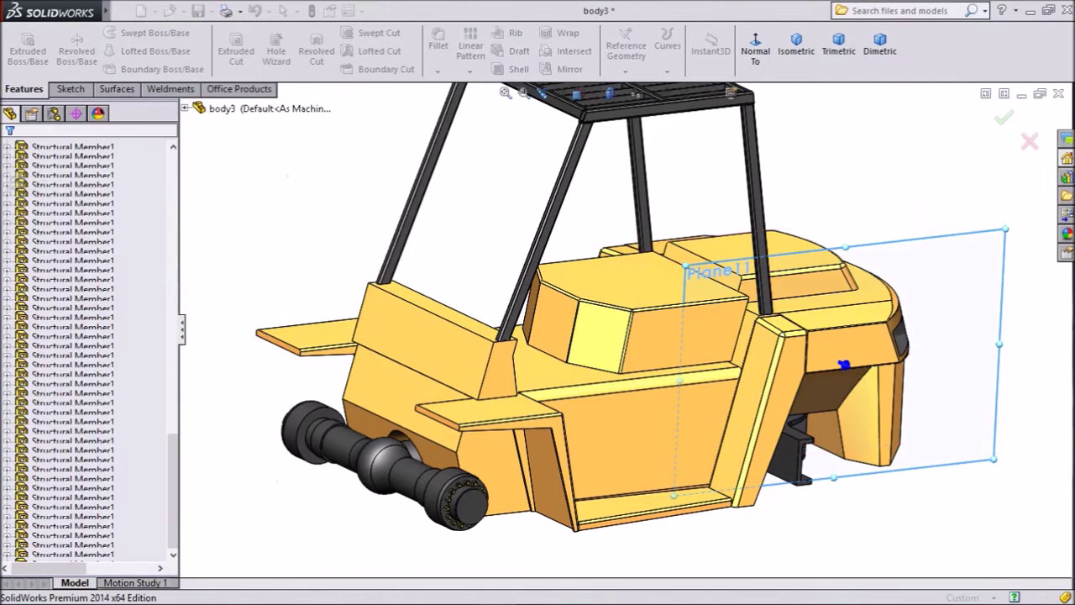
# Stretch the new plane's boundary forward so that it extends past the front axle
pyautogui.scroll(1, 605, 326)
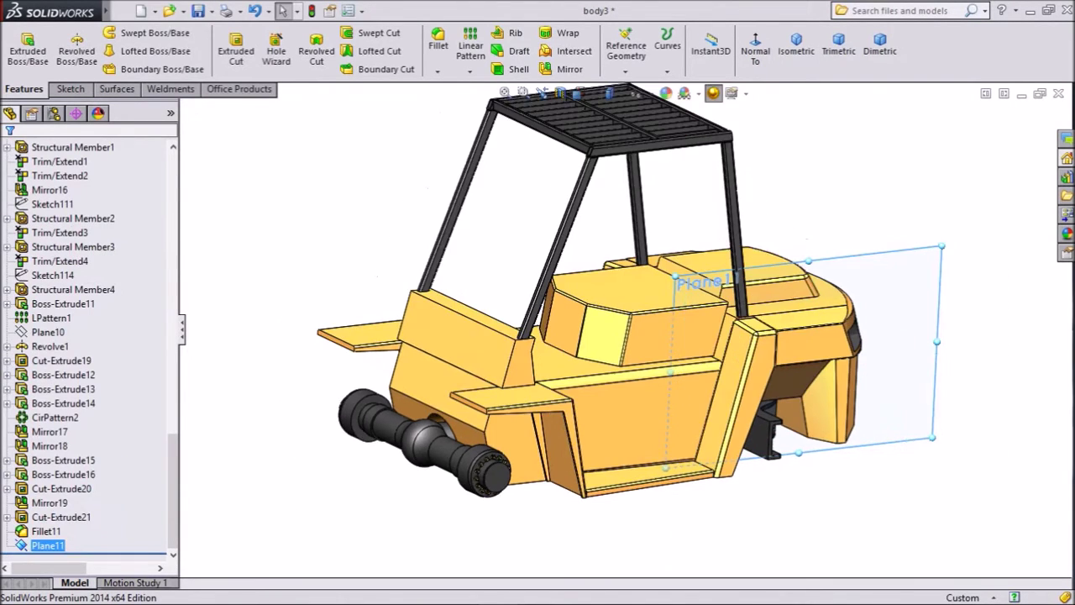
pyautogui.moveTo(604, 326); pyautogui.dragTo(634, 348, button='middle')
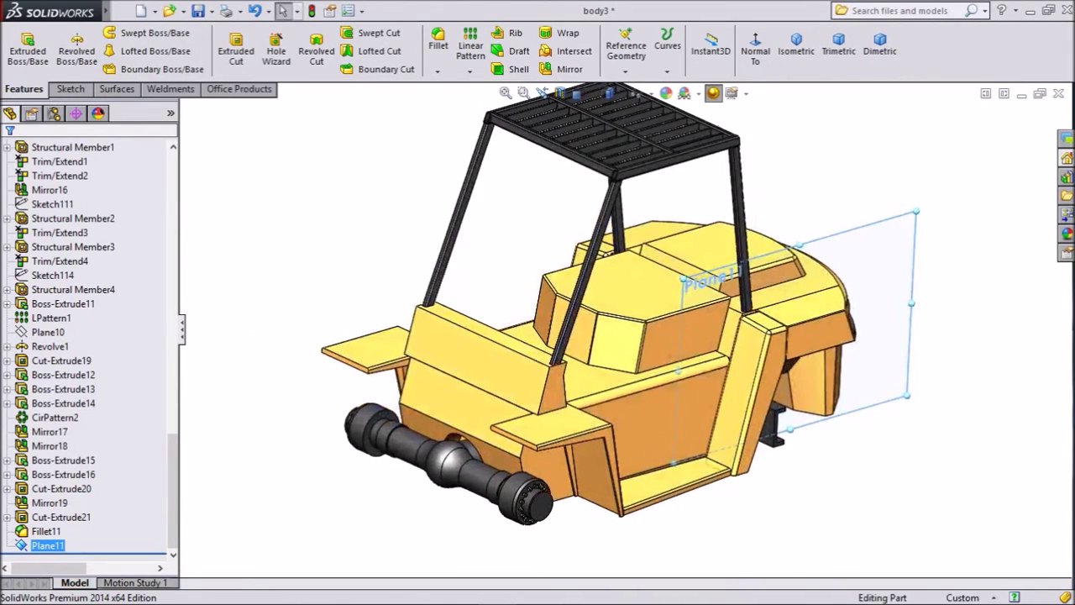
pyautogui.moveTo(679, 370); pyautogui.dragTo(374, 459)
pyautogui.scroll(2, 621, 329)
pyautogui.moveTo(617, 437)
pyautogui.mouseDown(button='middle')
pyautogui.moveTo(668, 445)
pyautogui.moveTo(628, 441)
pyautogui.mouseUp(button='middle')
pyautogui.scroll(-3, 628, 441)
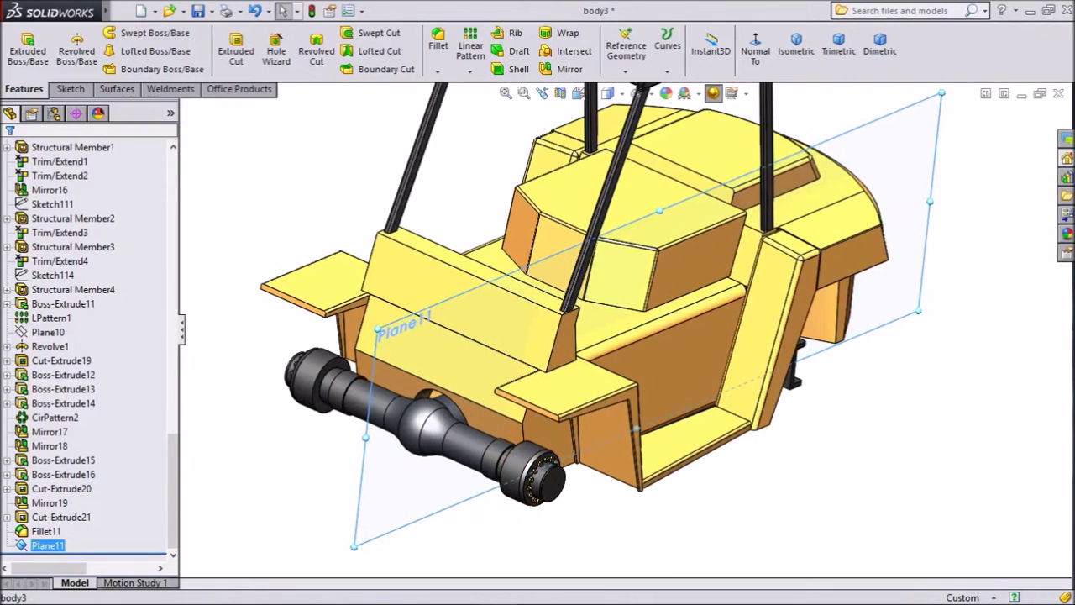
# Start a sketch on the new offset plane and view it face-on
pyautogui.click(441, 489)
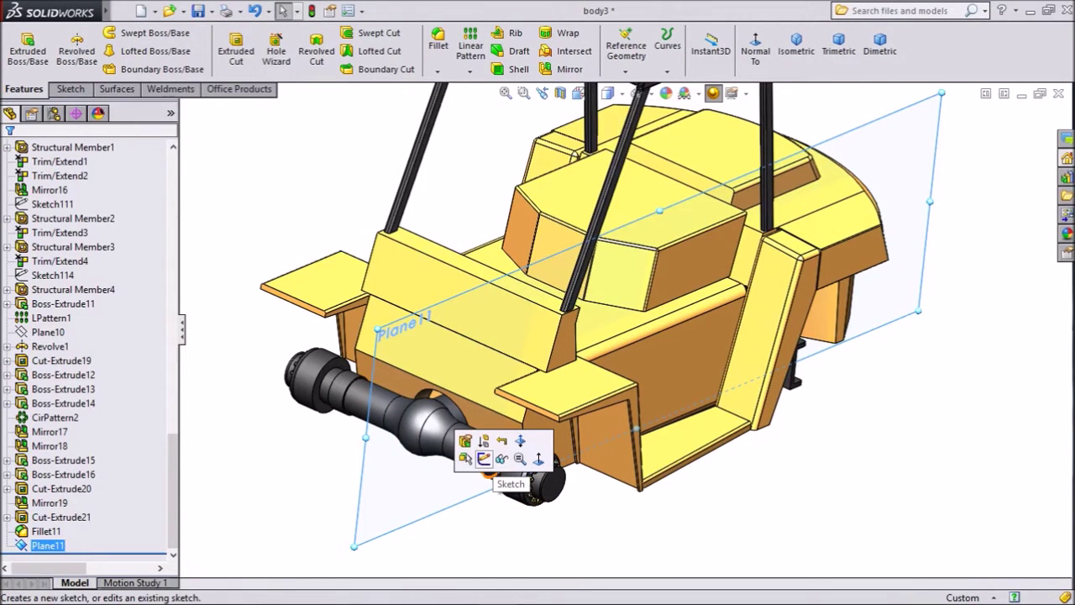
pyautogui.click(484, 459)
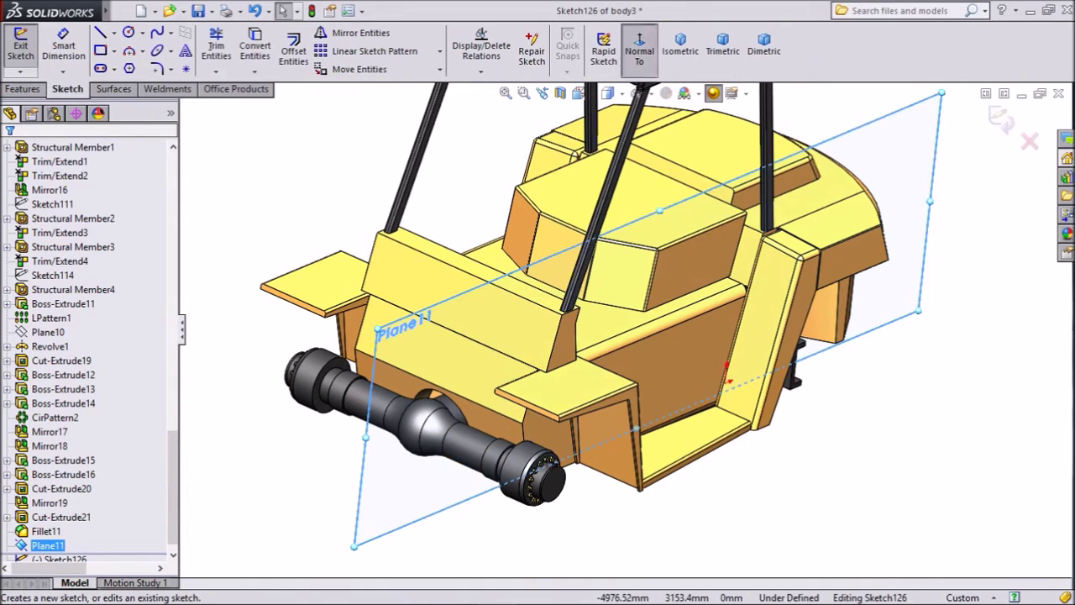
pyautogui.click(639, 46)
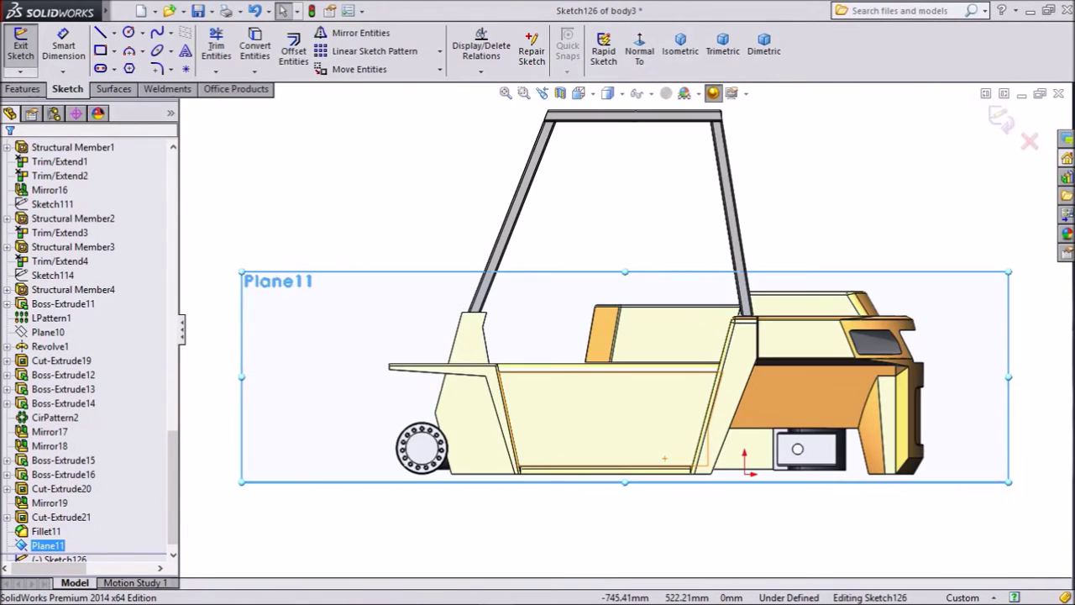
# Apply a section view that cuts the model at the new offset plane
pyautogui.scroll(1, 621, 390)
pyautogui.scroll(-1, 621, 390)
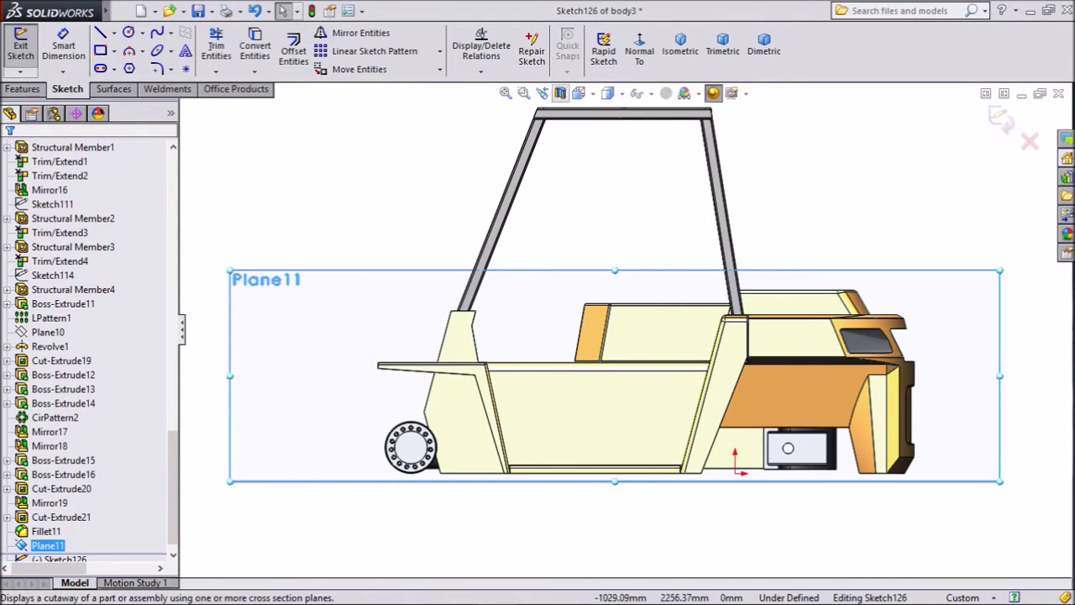
pyautogui.click(560, 94)
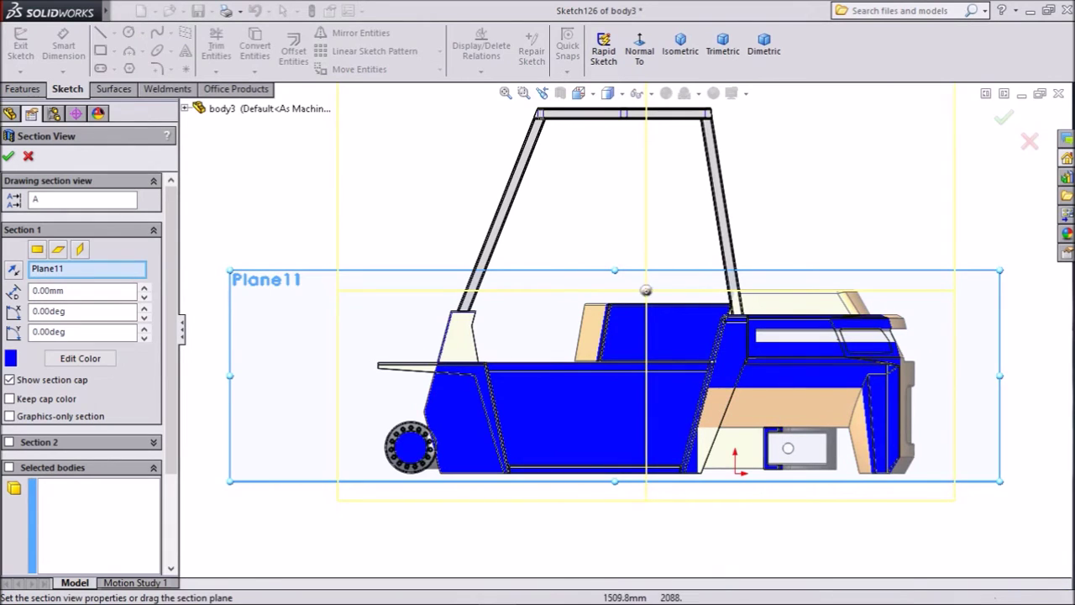
pyautogui.click(1004, 118)
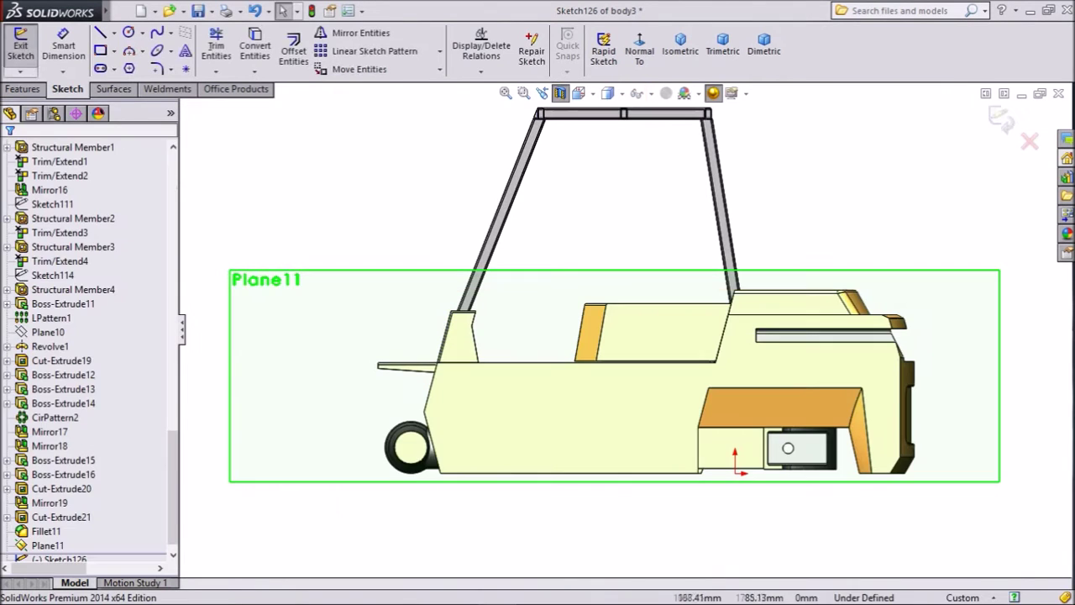
# Sketch a vertical centerline downward from the axle's center, ending below the plane's lower edge
pyautogui.scroll(-3, 368, 467)
pyautogui.scroll(-2, 479, 435)
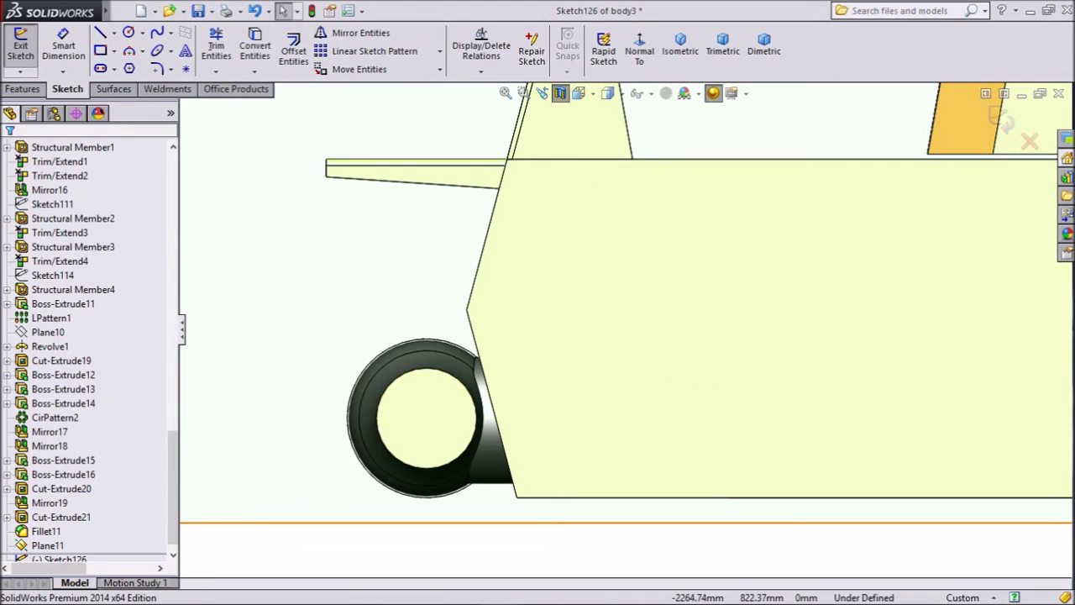
pyautogui.click(112, 32)
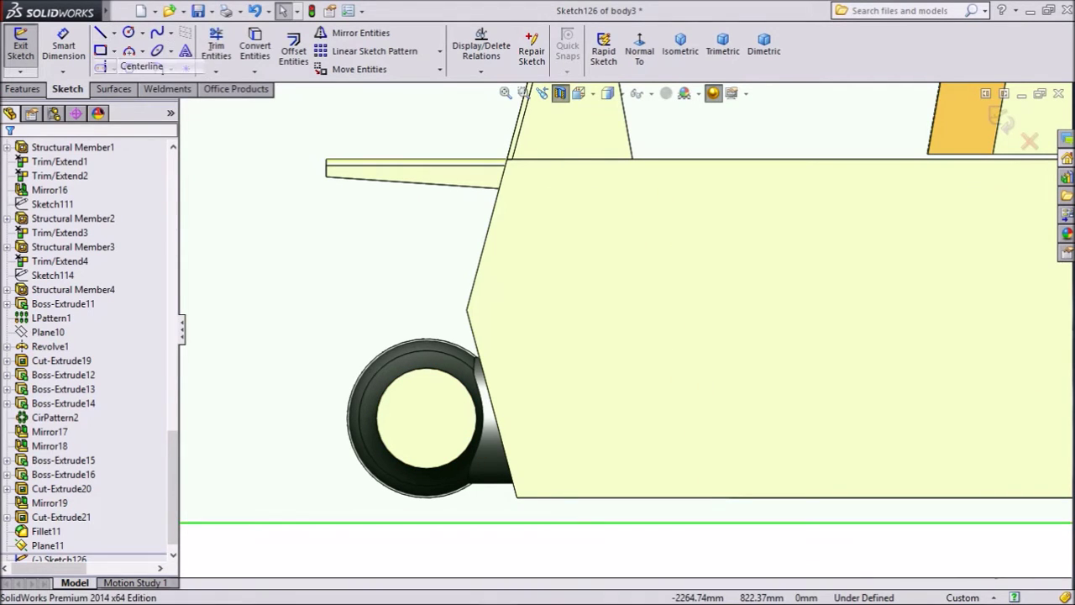
pyautogui.click(140, 62)
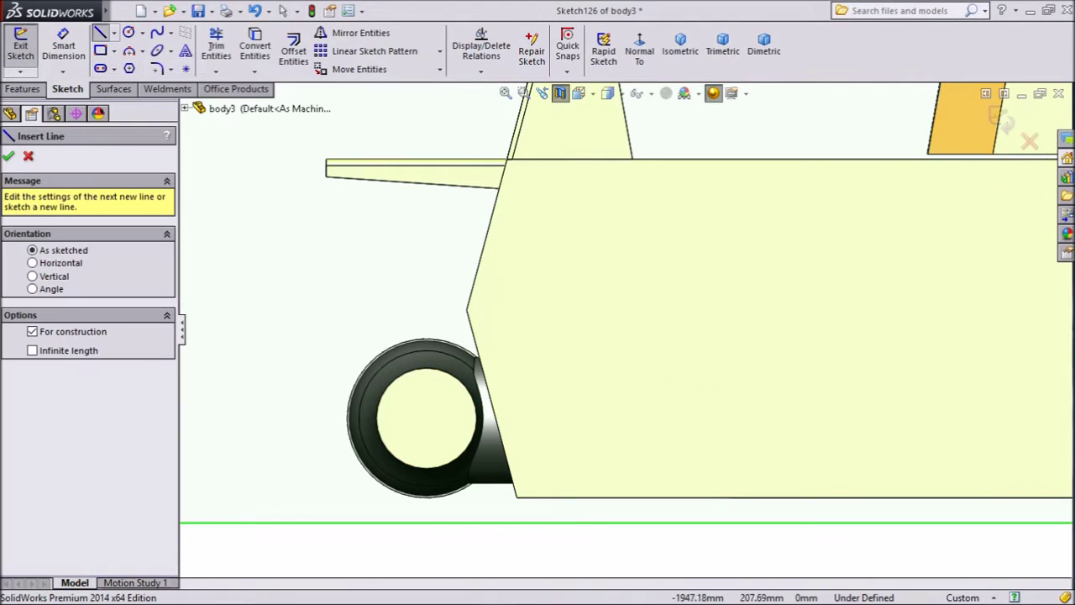
pyautogui.click(426, 418)
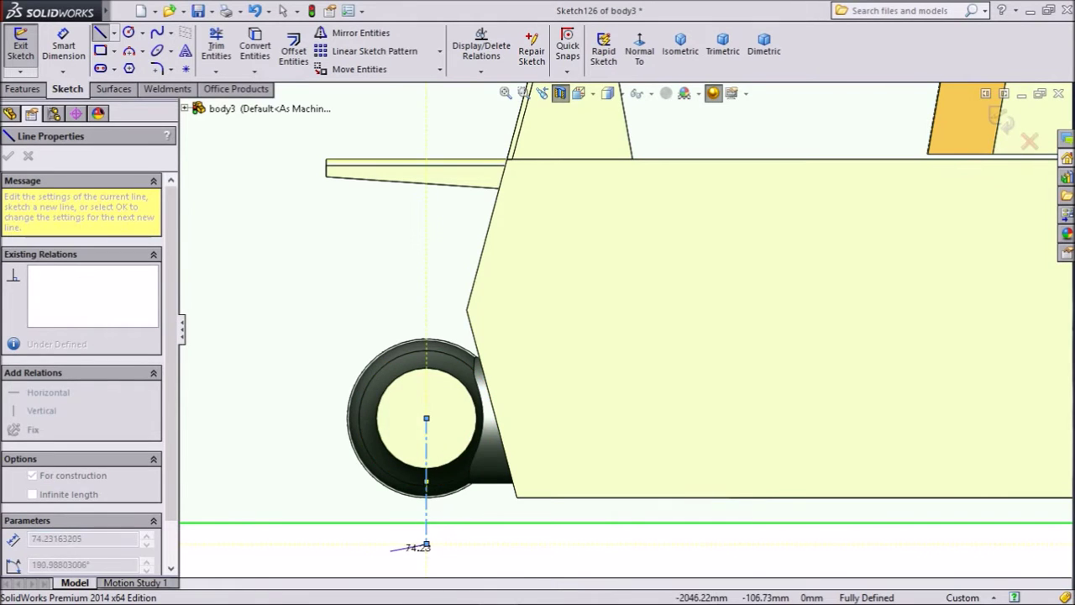
pyautogui.rightClick(426, 546)
pyautogui.click(416, 132)
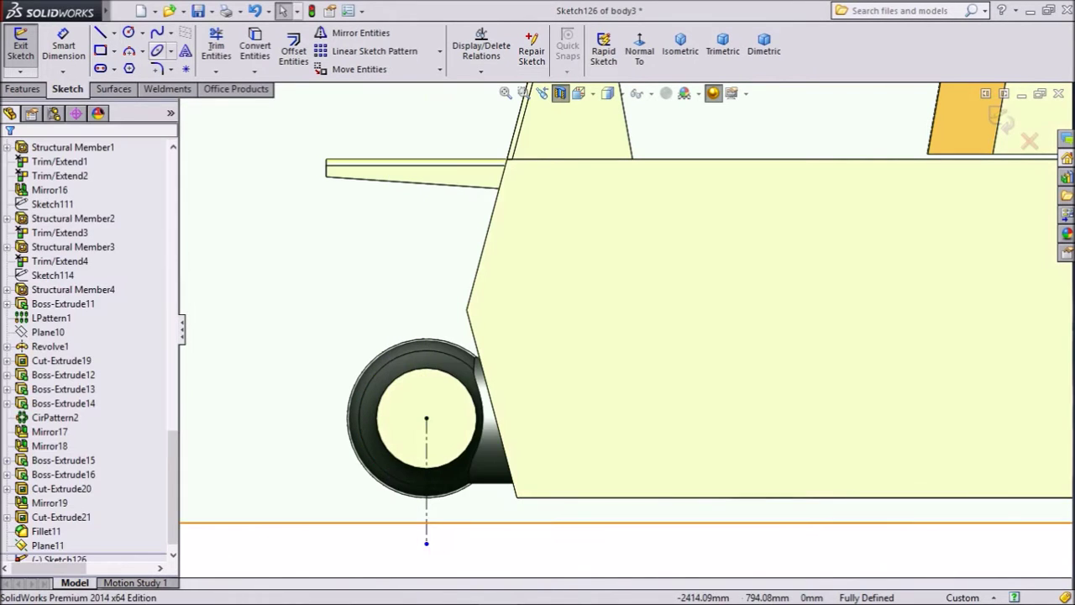
# Sketch a horizontal centerline about 312 mm long from the axle's center toward the front of the vehicle
pyautogui.click(115, 32)
pyautogui.click(139, 64)
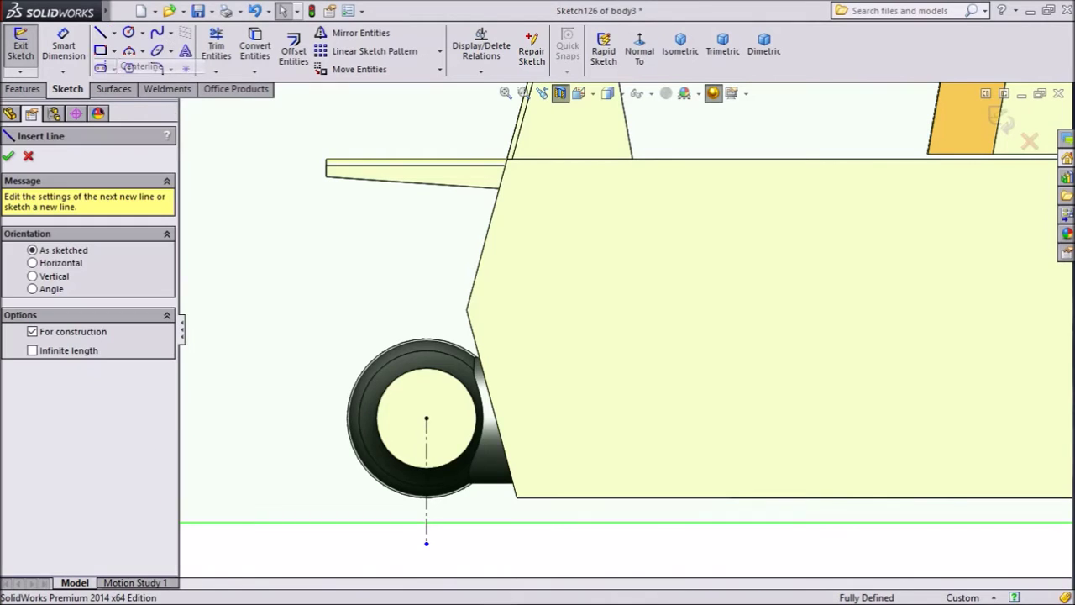
pyautogui.click(426, 418)
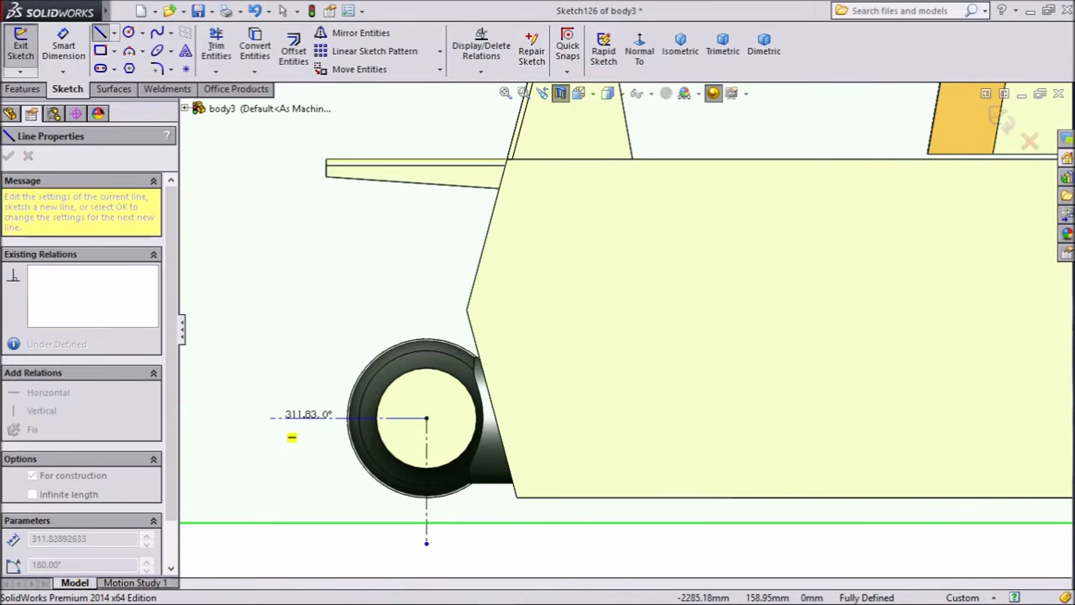
pyautogui.click(270, 418)
pyautogui.rightClick(275, 339)
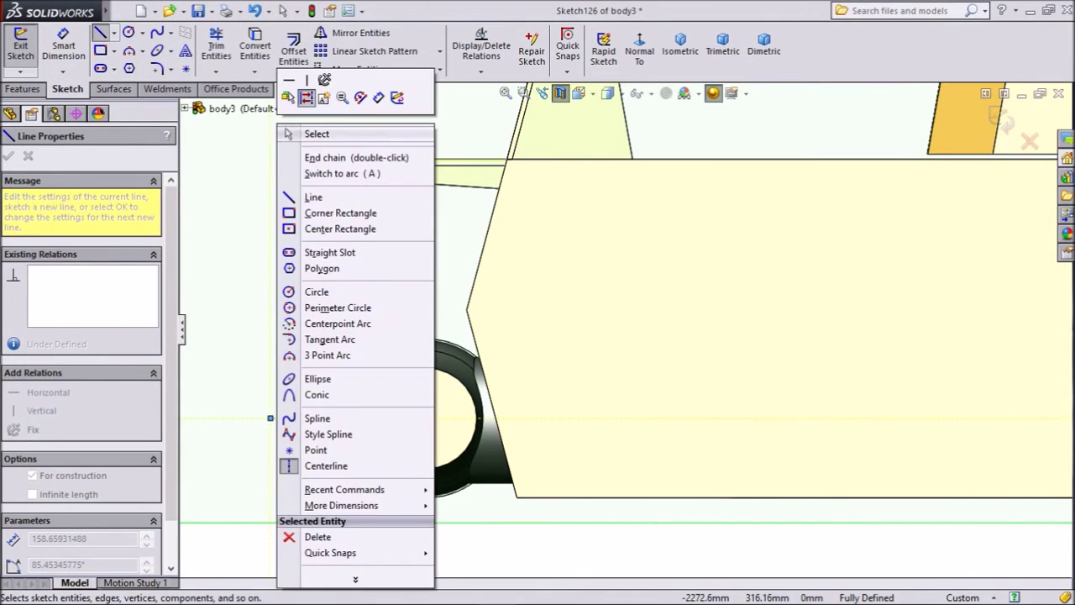
pyautogui.click(304, 134)
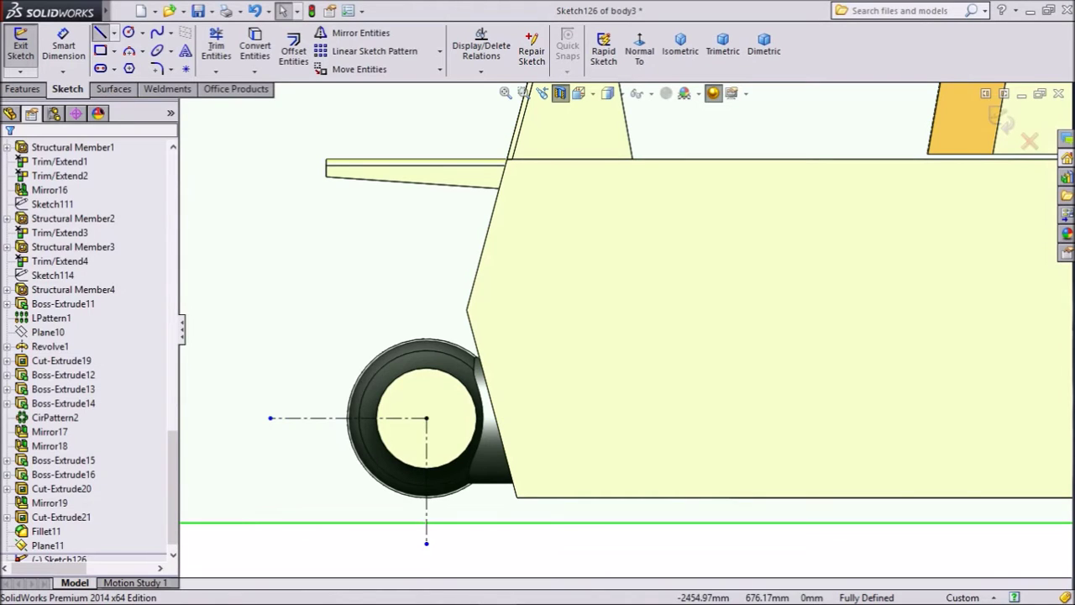
# Set the display style to Hidden Lines Visible for sketching lines around the axle
pyautogui.click(100, 32)
pyautogui.scroll(-4, 444, 497)
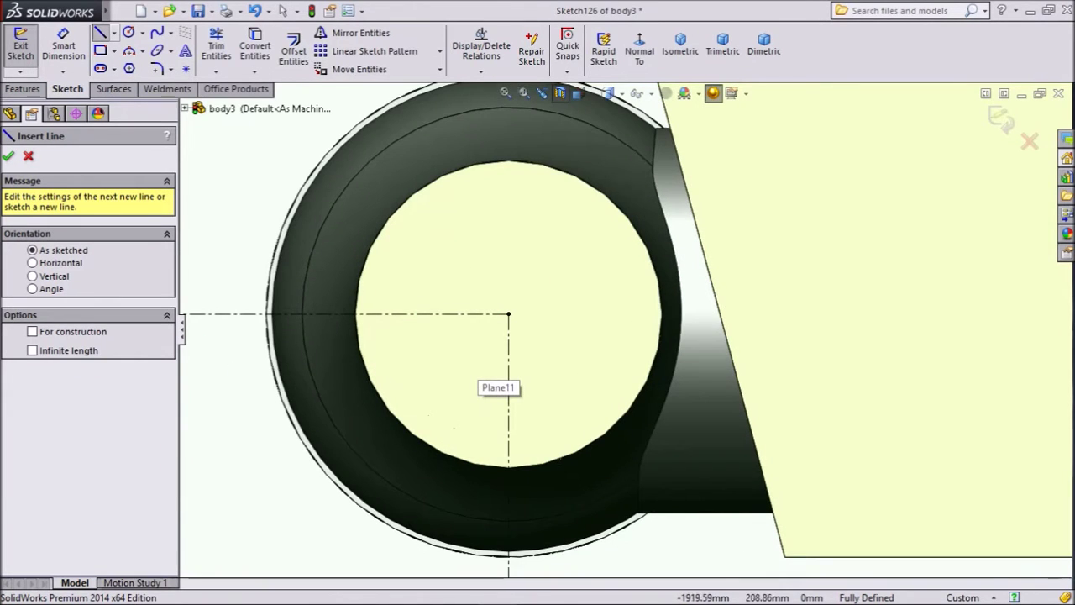
pyautogui.click(598, 97)
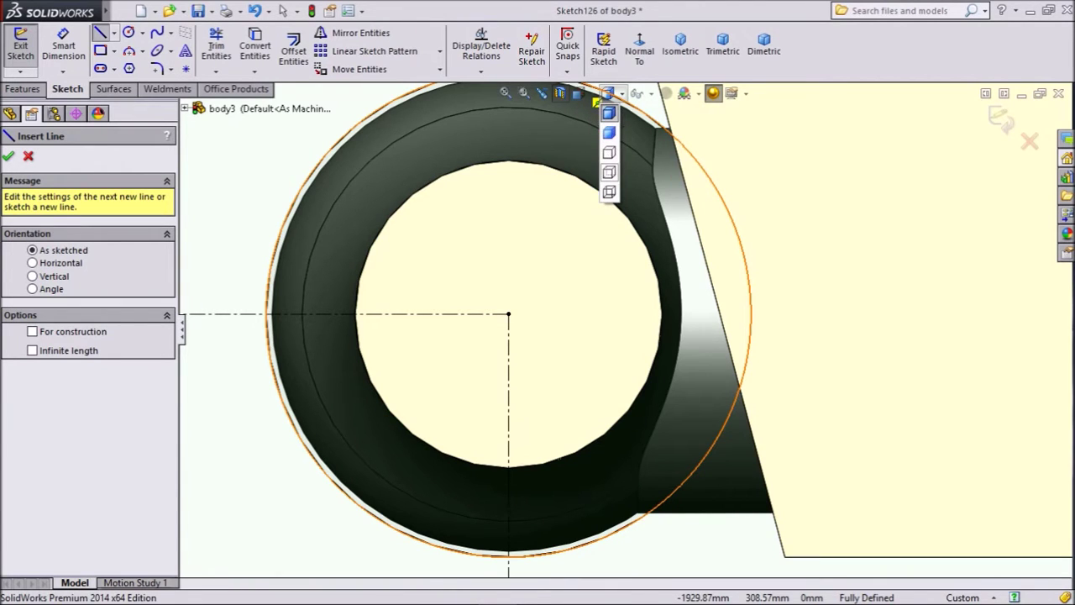
pyautogui.click(609, 171)
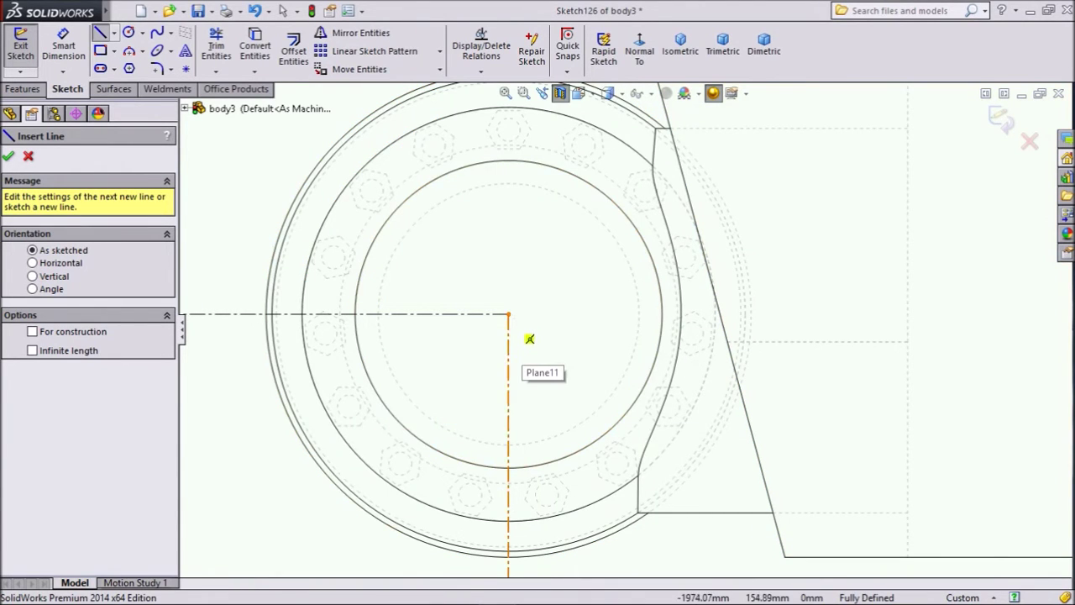
# Sketch a horizontal line from the axle's center to the inner circle's front edge, continued by a vertical line about 143 mm downward
pyautogui.moveTo(508, 313); pyautogui.dragTo(354, 314)
pyautogui.scroll(3, 370, 402)
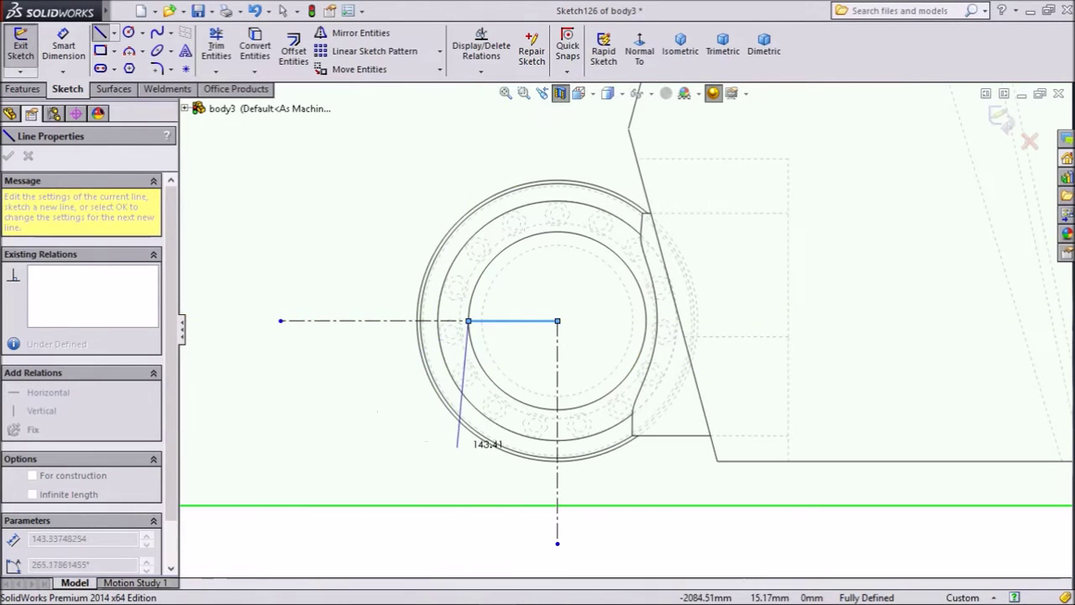
pyautogui.click(468, 445)
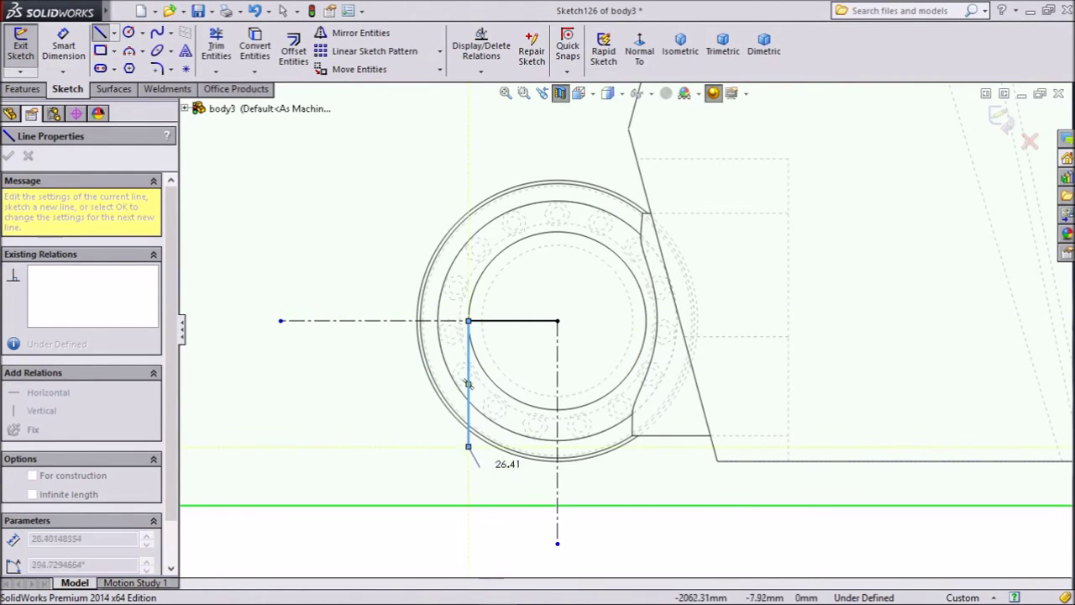
pyautogui.rightClick(373, 422)
pyautogui.click(413, 126)
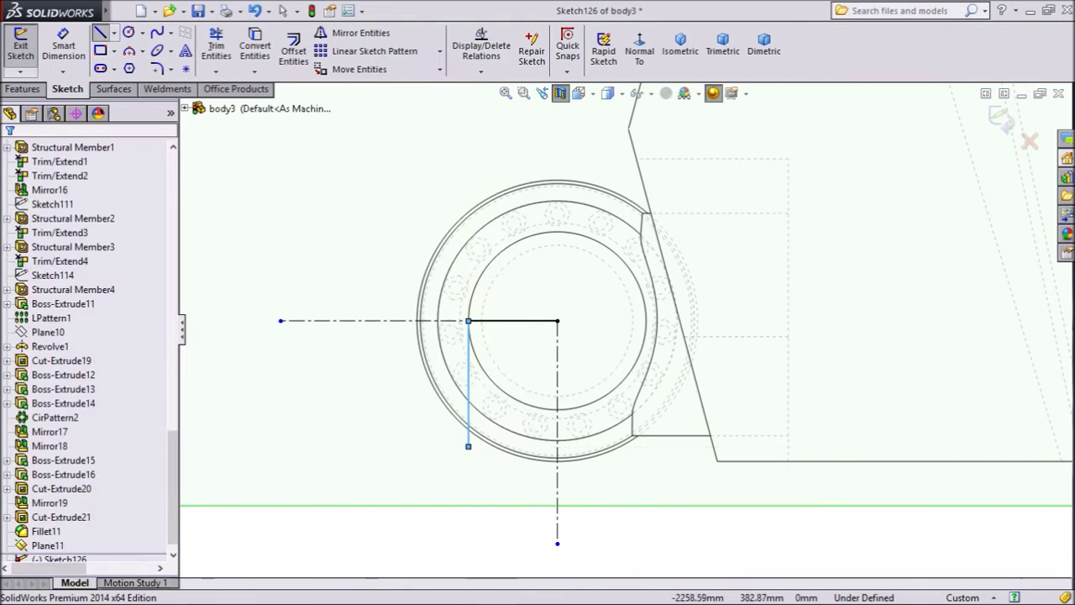
# Sketch a downward-bulging three-point arc about 80 mm across from the vertical line's lower end toward the vertical centerline
pyautogui.click(142, 50)
pyautogui.click(147, 96)
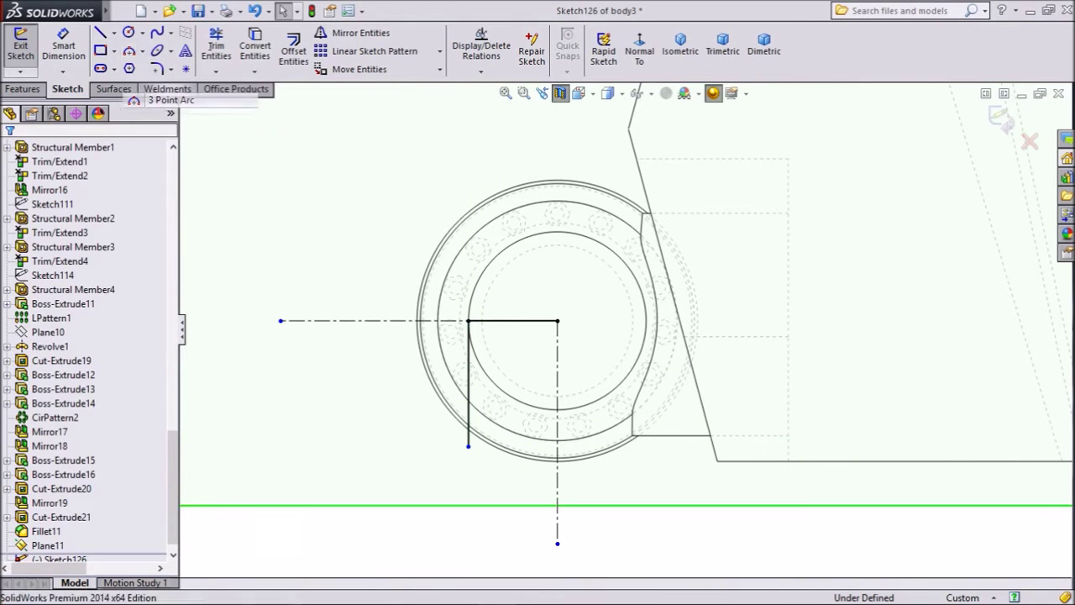
pyautogui.scroll(-3, 500, 524)
pyautogui.click(454, 410)
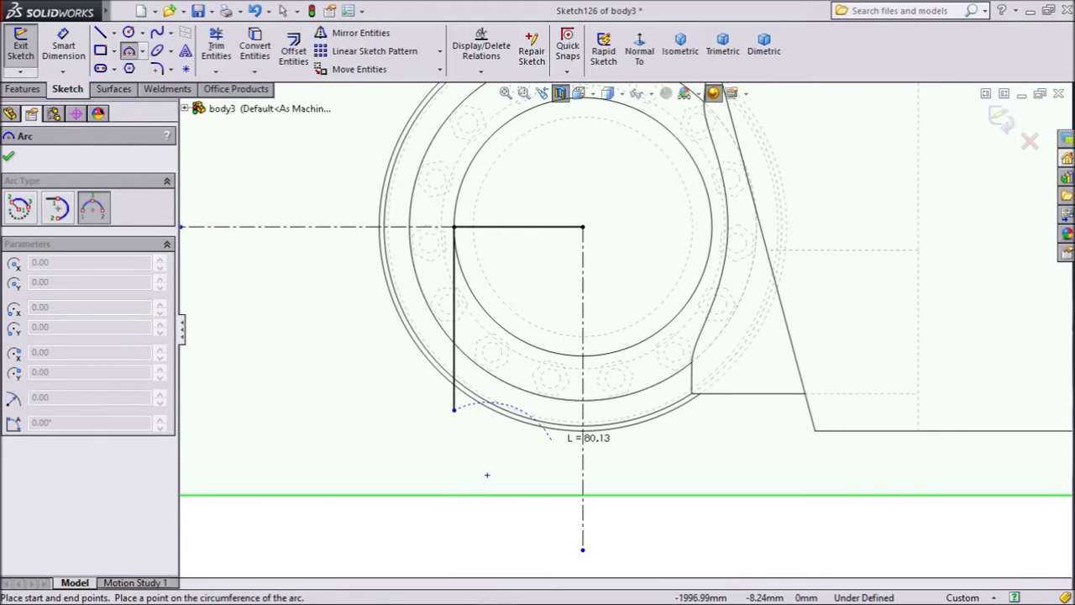
pyautogui.click(553, 442)
pyautogui.click(495, 458)
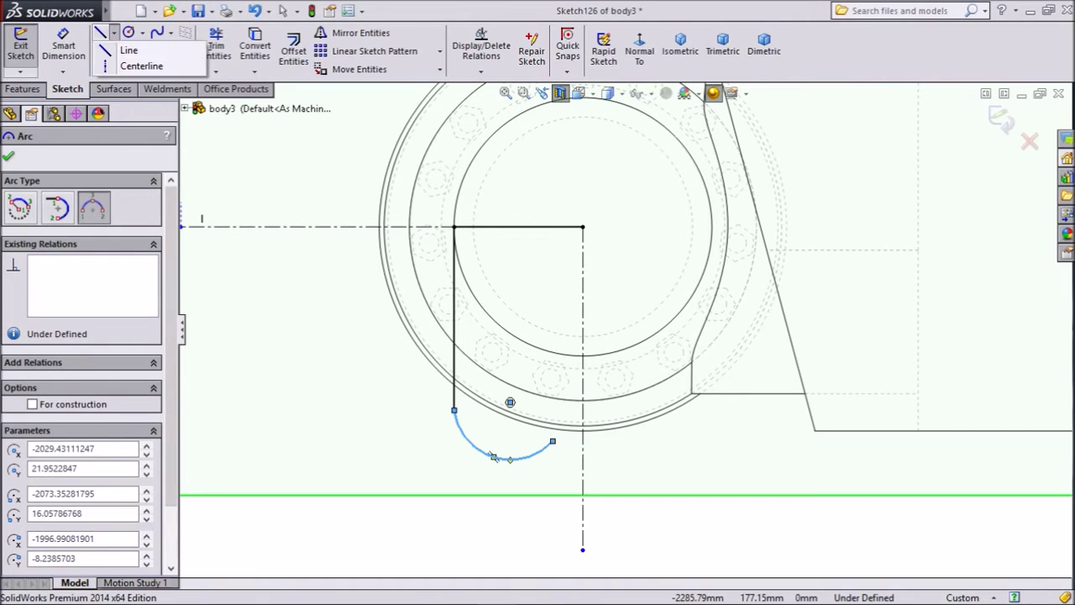
# Close the profile with a slanted line from the arc's free end to the vertical centerline and an approximately 70 mm vertical line to the axle's center
pyautogui.click(100, 32)
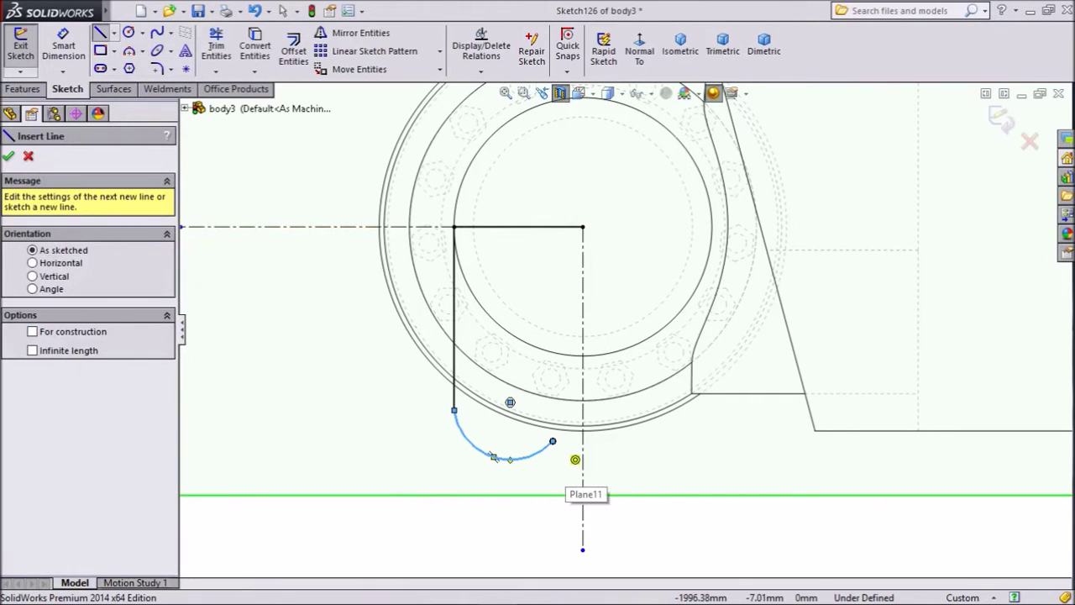
pyautogui.click(553, 441)
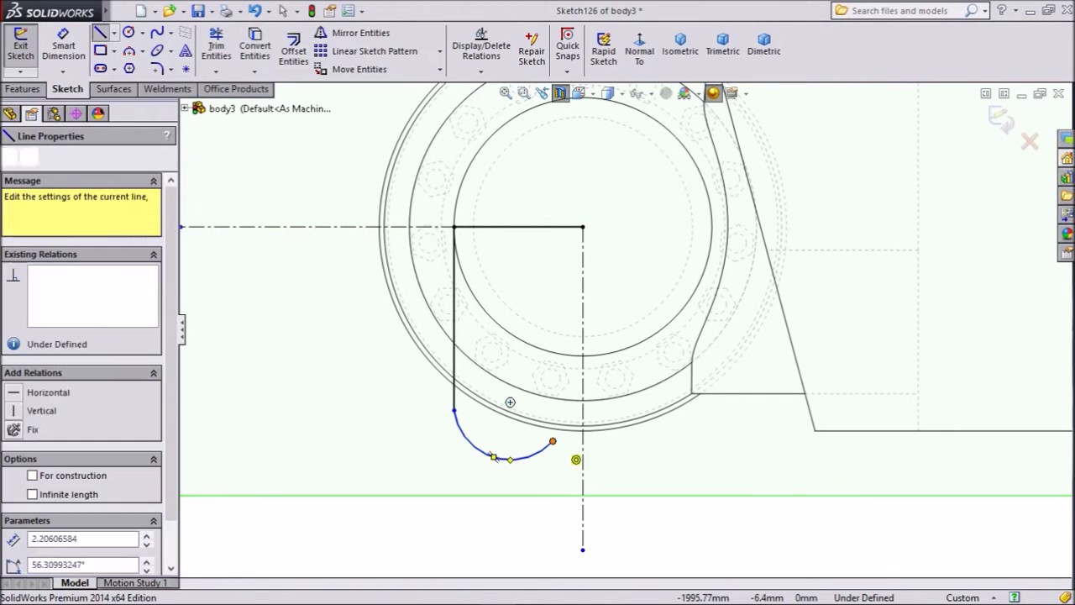
pyautogui.click(582, 318)
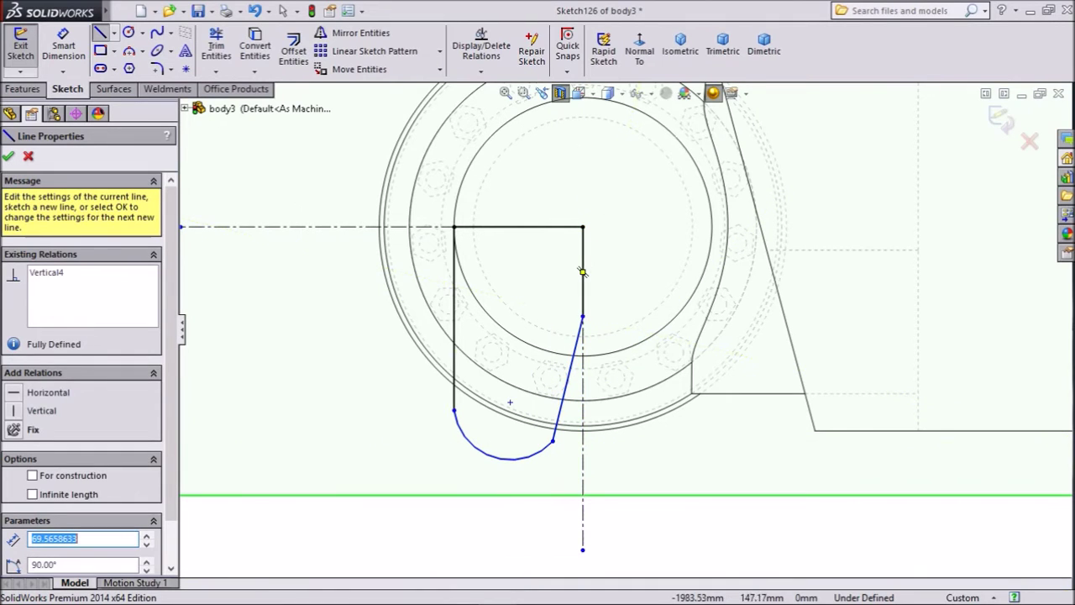
pyautogui.press('Escape')
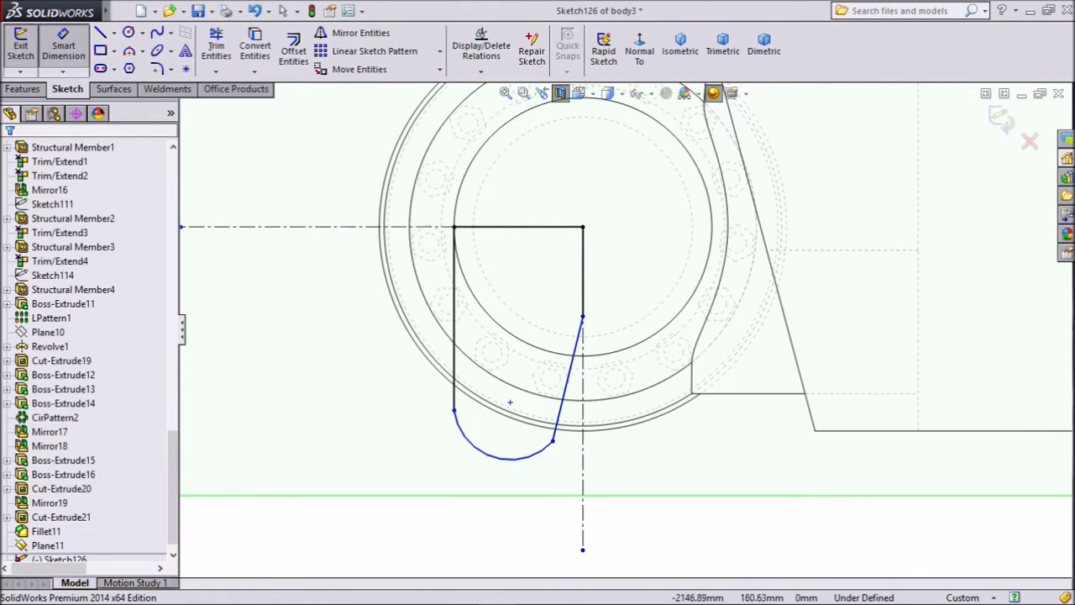
# Dimension the profile's long front vertical line to 150 mm and the short vertical line below the axle's center to 50 mm
pyautogui.click(454, 338)
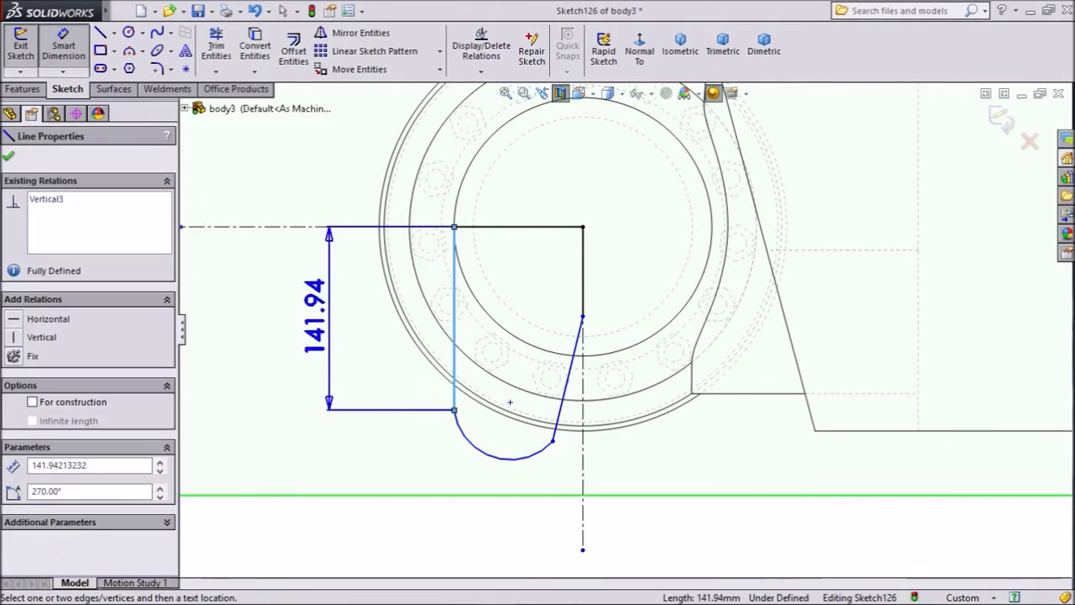
pyautogui.click(328, 336)
pyautogui.write('150')
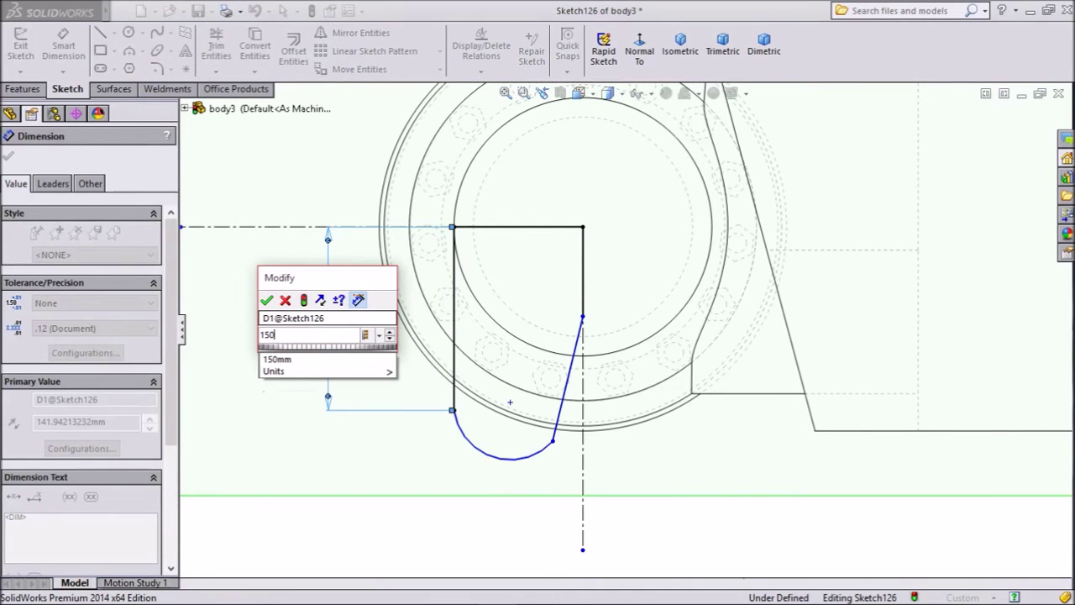
pyautogui.press('Return')
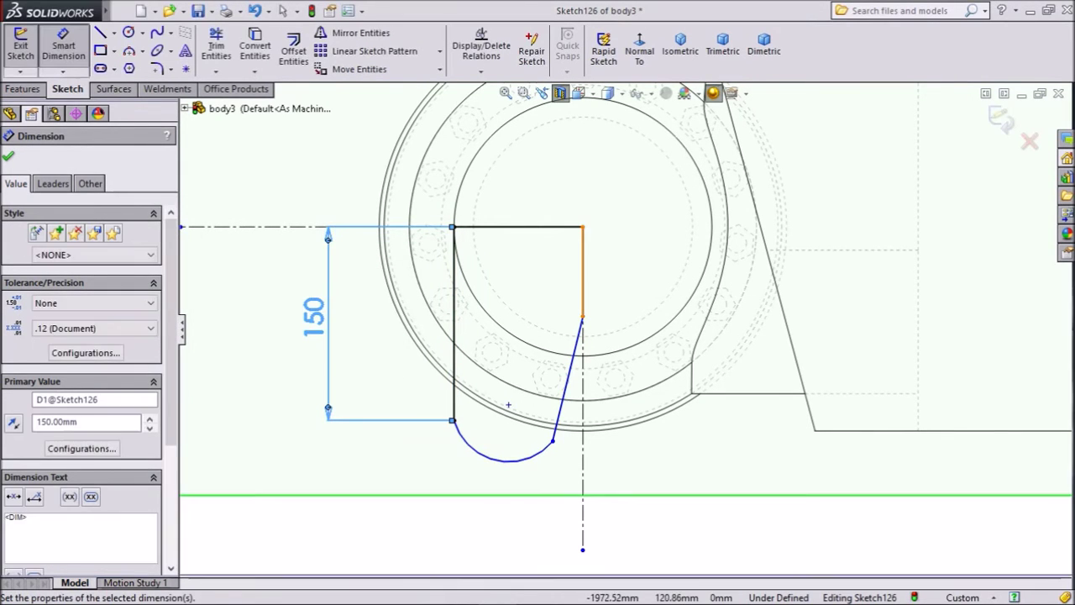
pyautogui.click(583, 271)
pyautogui.click(618, 269)
pyautogui.write('50')
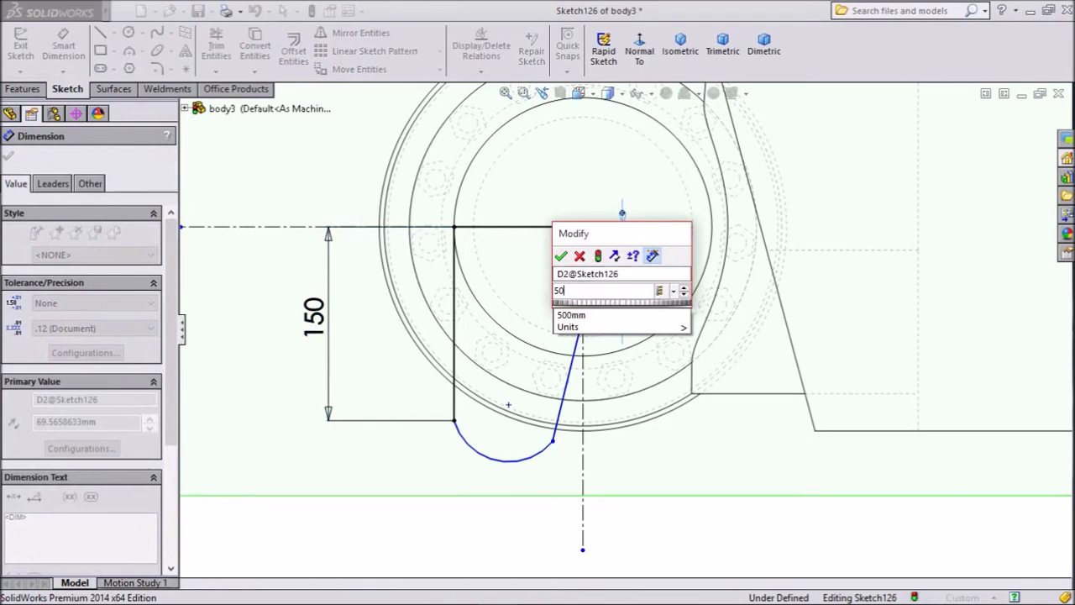
pyautogui.press('Return')
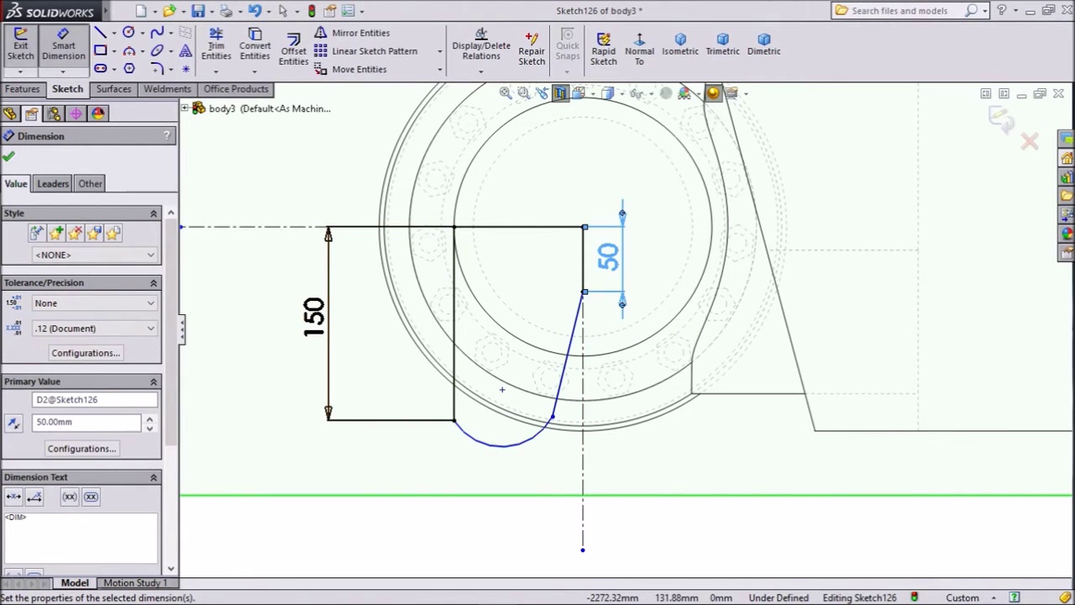
pyautogui.press('Escape')
# Make the lower arc tangent to both the slanted line and the long vertical line
pyautogui.scroll(-2, 504, 378)
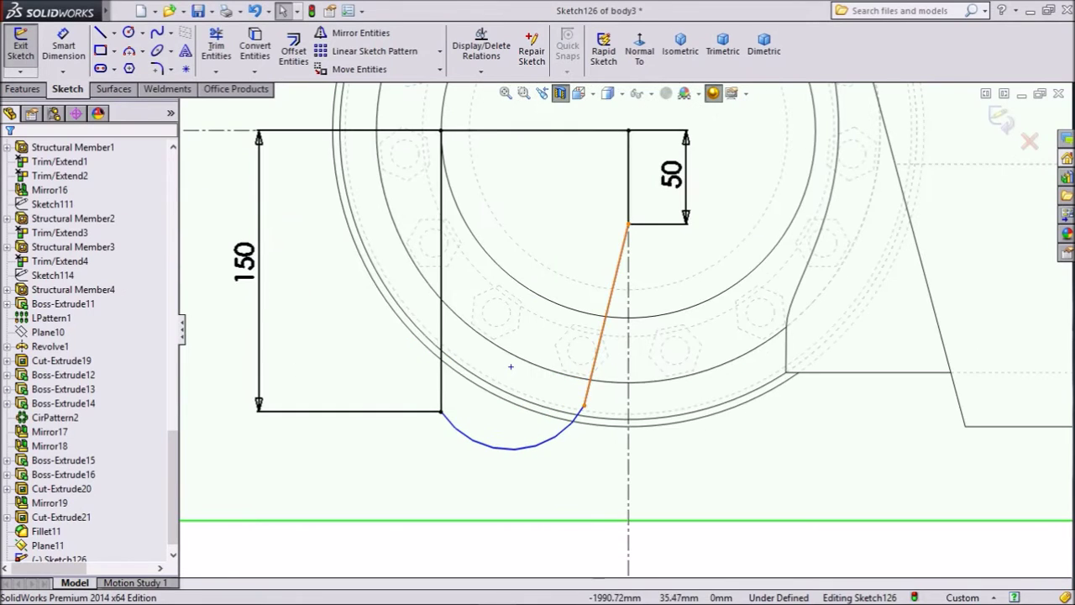
pyautogui.click(600, 343)
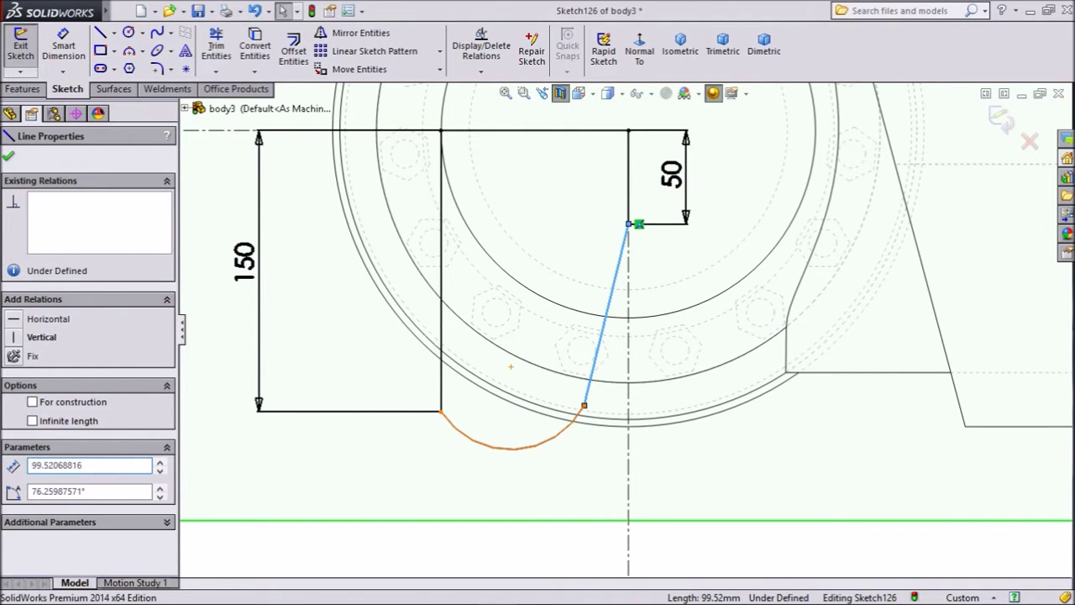
pyautogui.keyDown('ctrl'); pyautogui.click(567, 425); pyautogui.keyUp('ctrl')
pyautogui.click(605, 380)
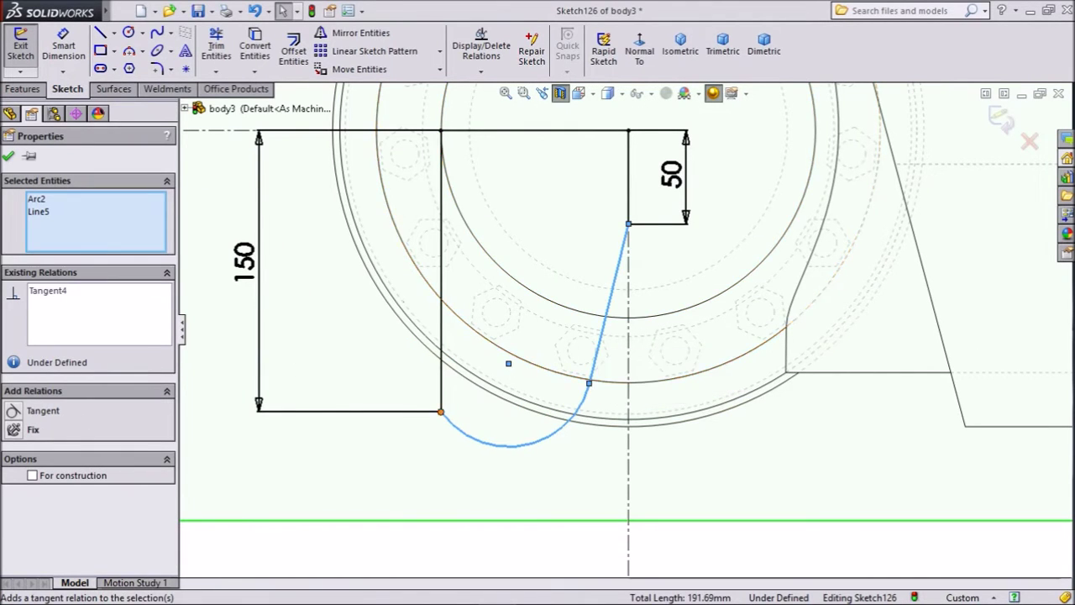
pyautogui.click(441, 311)
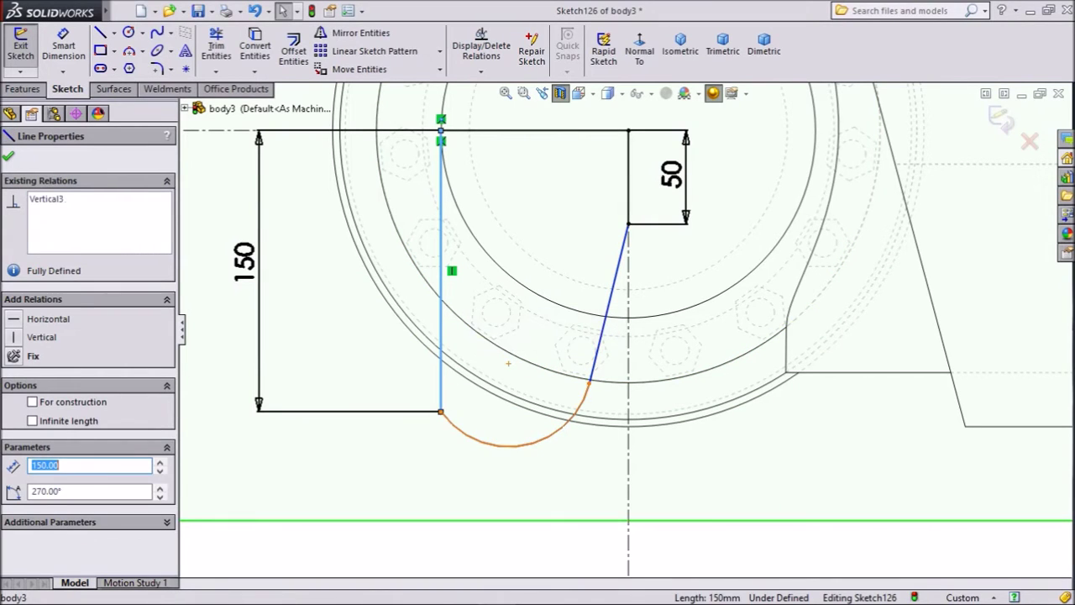
pyautogui.keyDown('ctrl'); pyautogui.click(512, 445); pyautogui.keyUp('ctrl')
pyautogui.click(531, 375)
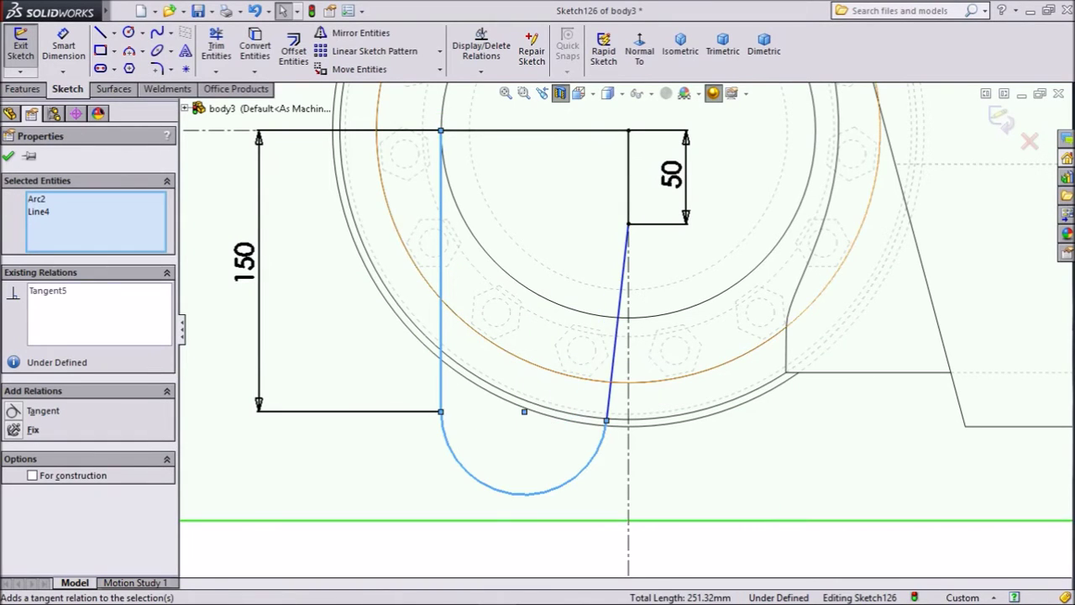
# Dimension the profile's lower arc to a radius of 35 mm
pyautogui.click(63, 49)
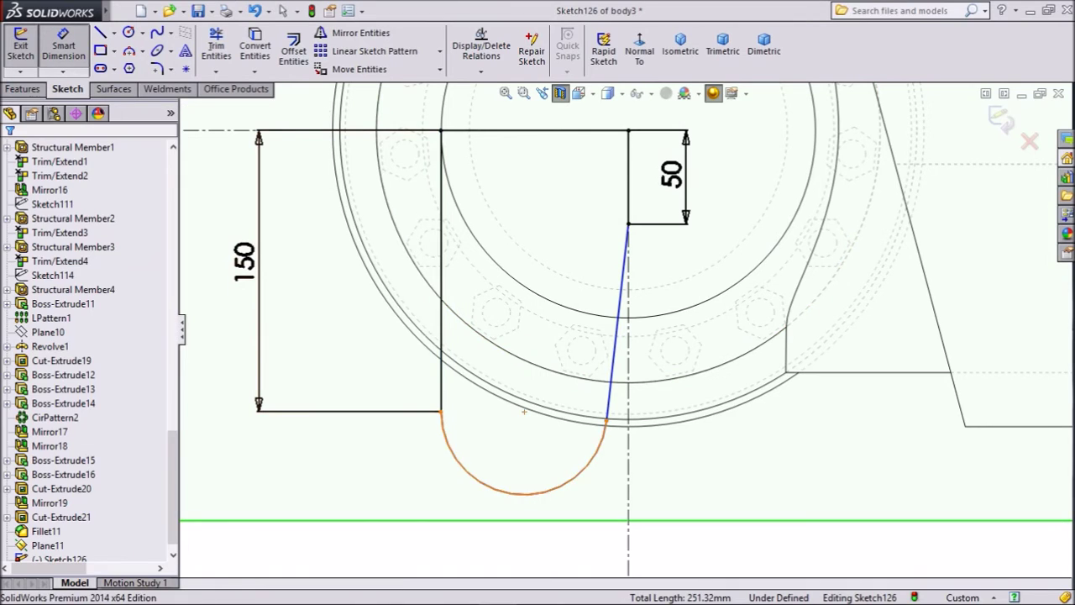
pyautogui.click(466, 471)
pyautogui.click(403, 437)
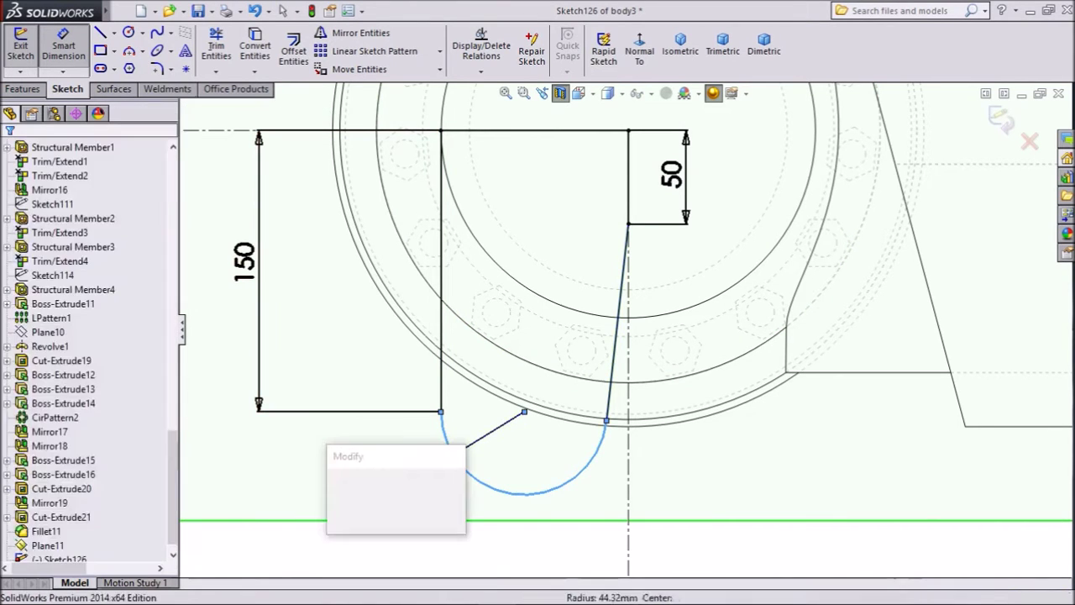
pyautogui.write('35')
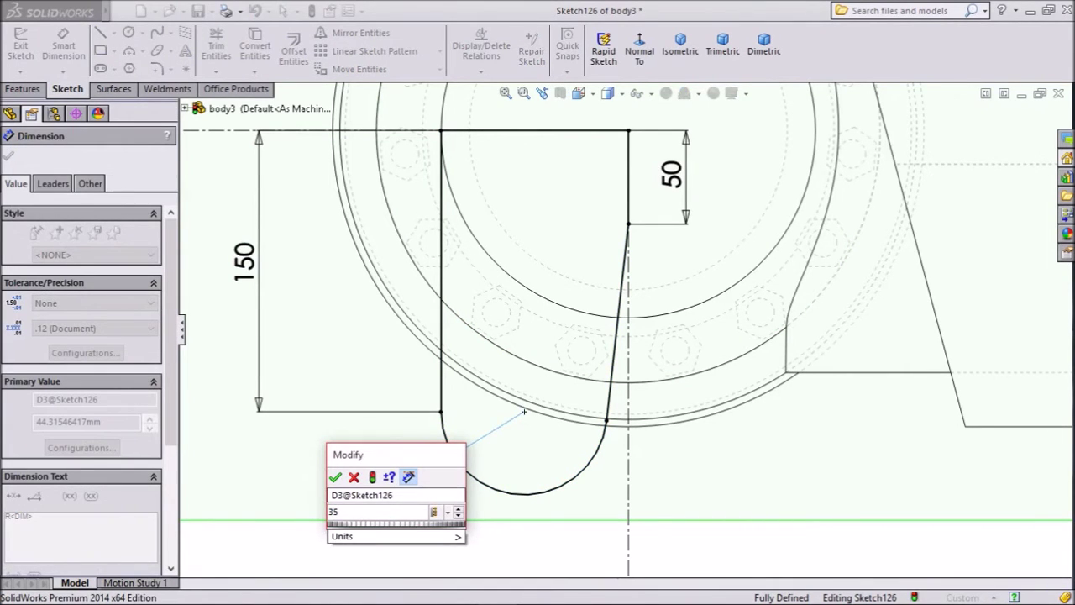
pyautogui.press('Return')
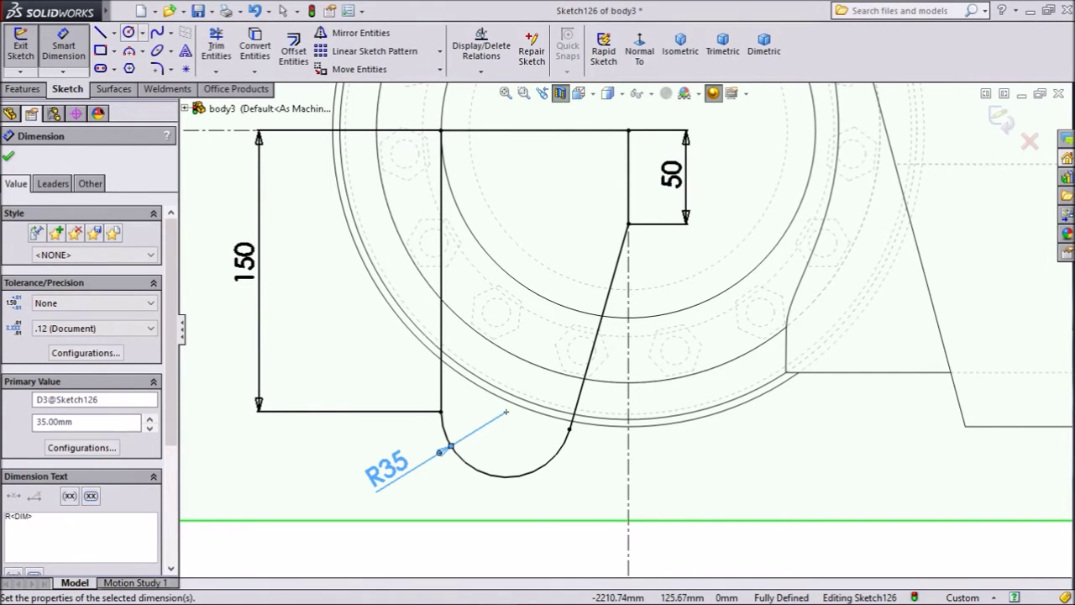
# Sketch a circle centered on the lower arc's center and set its diameter to 30 mm
pyautogui.click(129, 33)
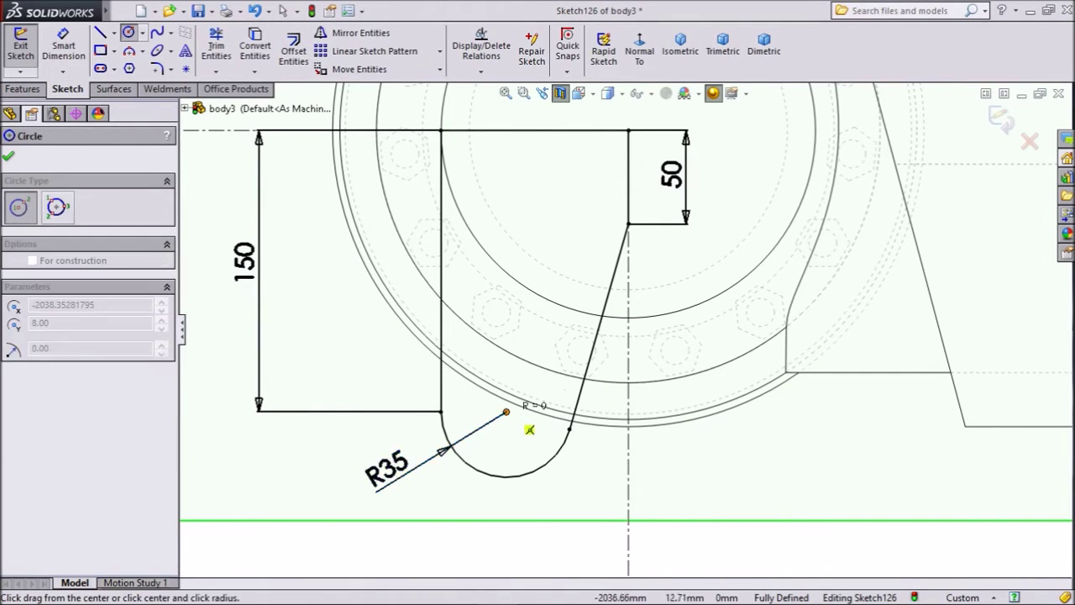
pyautogui.click(506, 412)
pyautogui.click(536, 383)
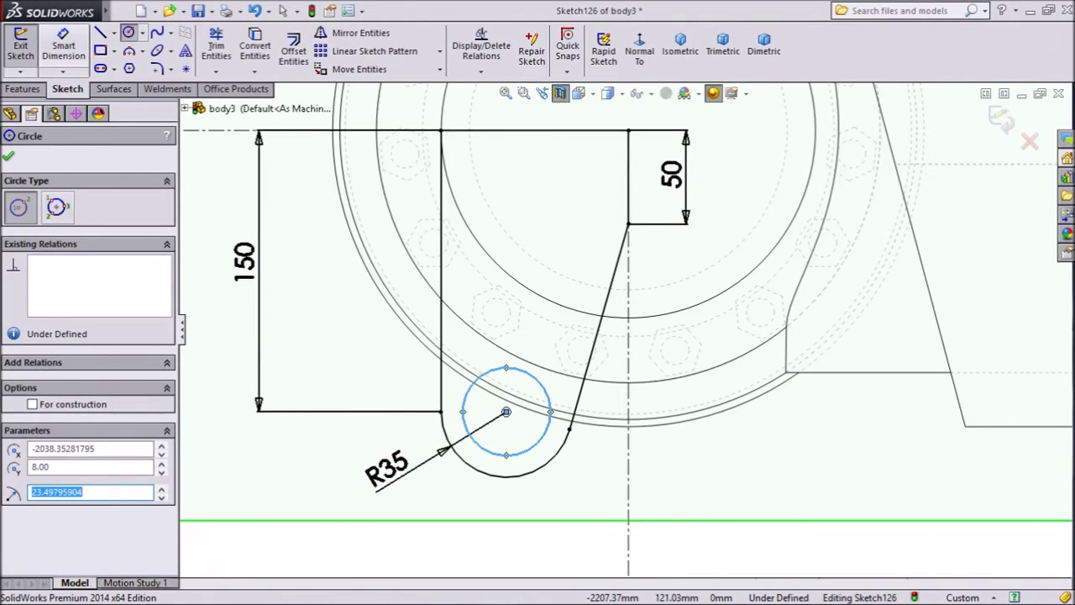
pyautogui.click(63, 46)
pyautogui.click(538, 385)
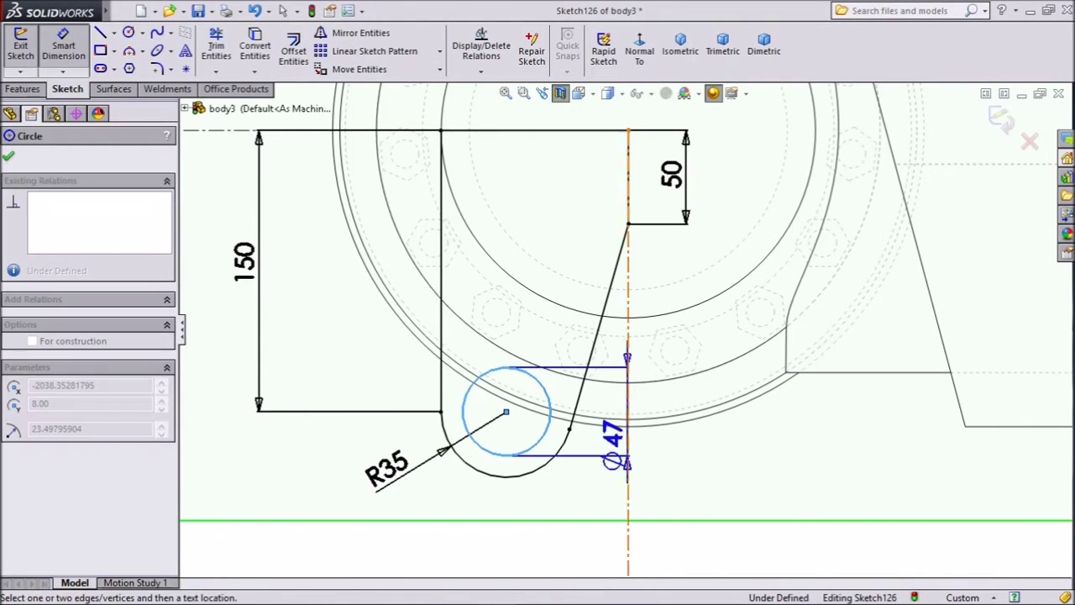
pyautogui.click(689, 483)
pyautogui.write('30')
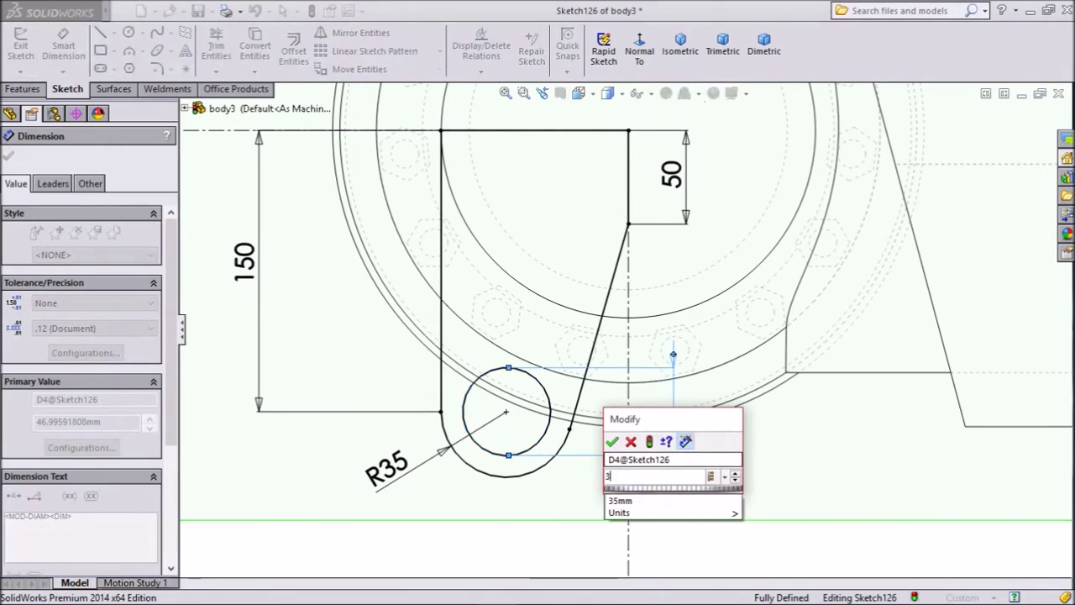
pyautogui.press('Return')
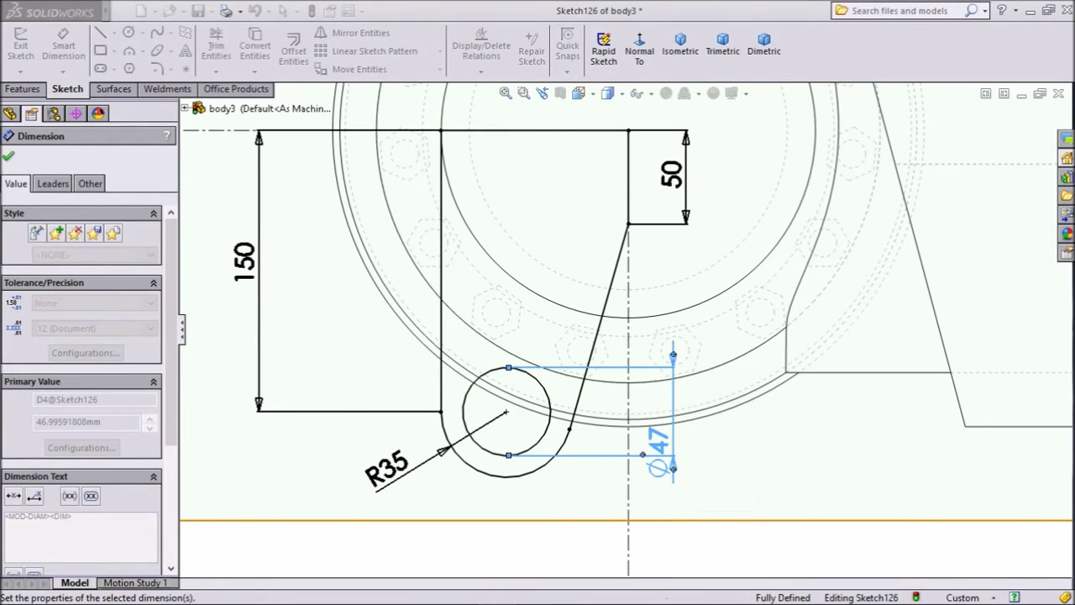
pyautogui.scroll(4, 623, 328)
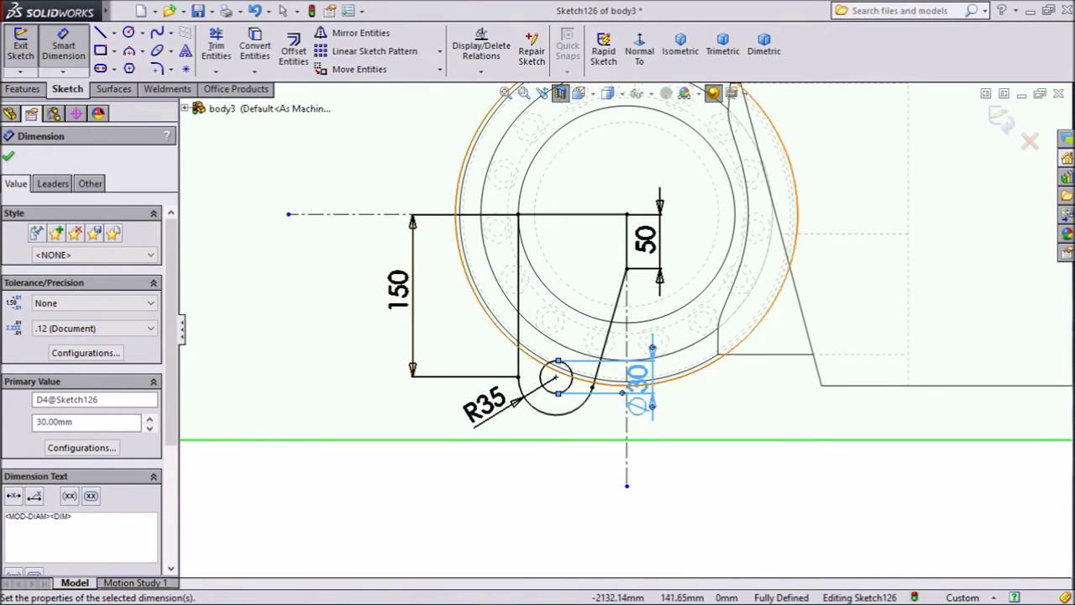
pyautogui.press('Escape')
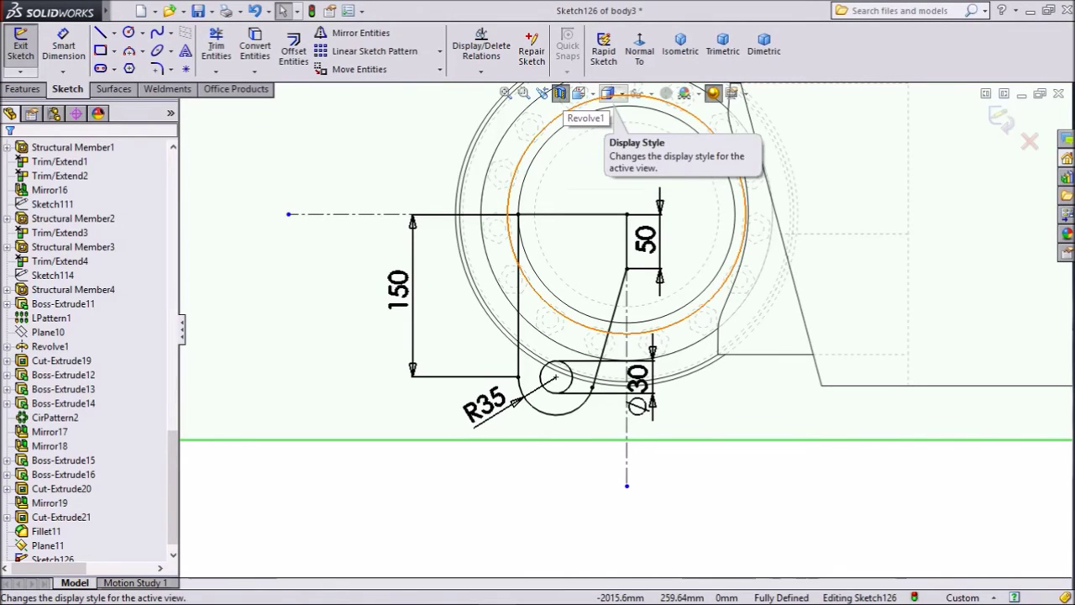
# Set the display style to Shaded With Edges and turn off the section view
pyautogui.click(608, 92)
pyautogui.click(609, 113)
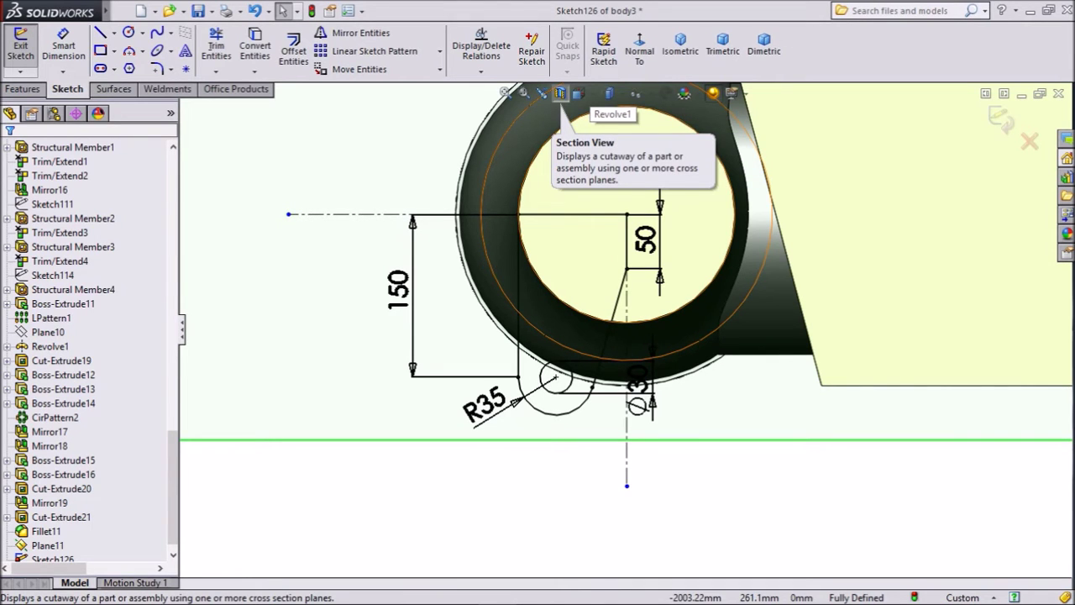
pyautogui.click(561, 94)
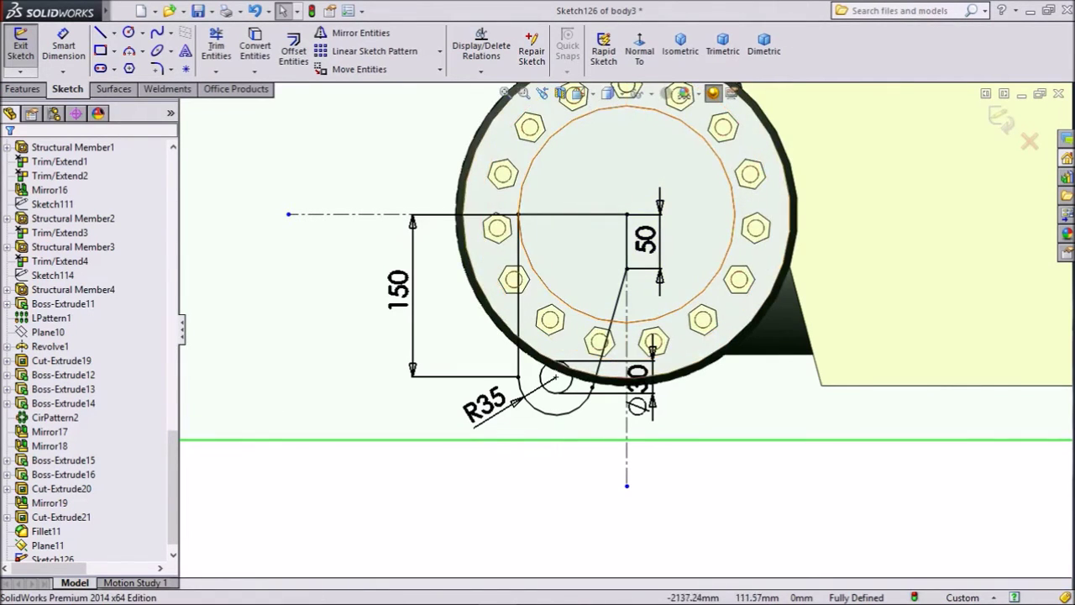
# Extrude the bracket profile with its hole as a blind boss 12.5 mm deep from the sketch plane
pyautogui.scroll(4, 465, 288)
pyautogui.scroll(3, 618, 326)
pyautogui.moveTo(596, 336); pyautogui.dragTo(669, 374, button='middle')
pyautogui.scroll(3, 550, 286)
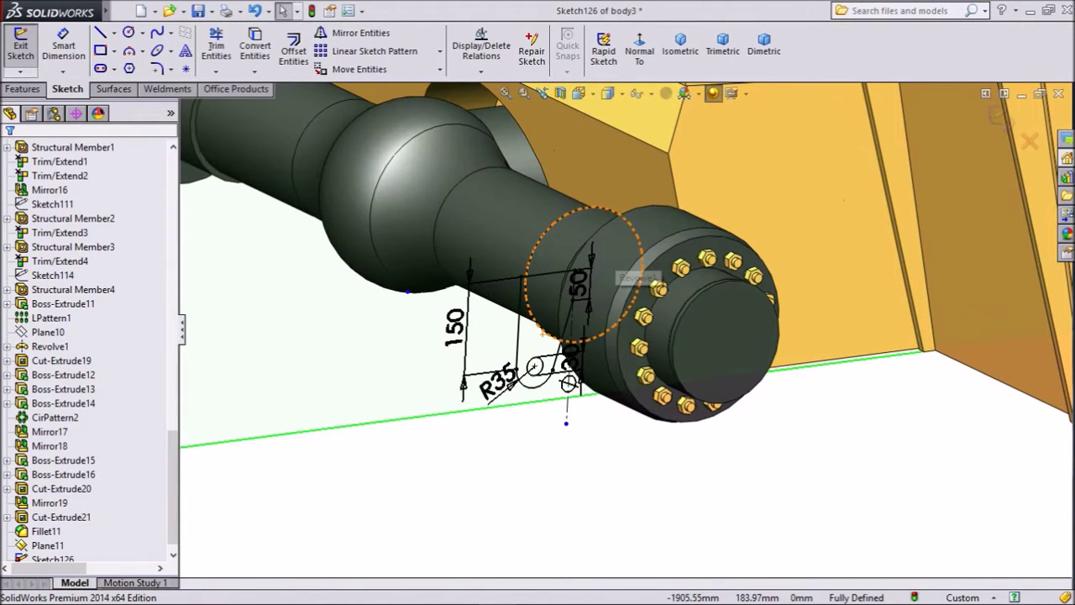
pyautogui.click(23, 89)
pyautogui.click(28, 50)
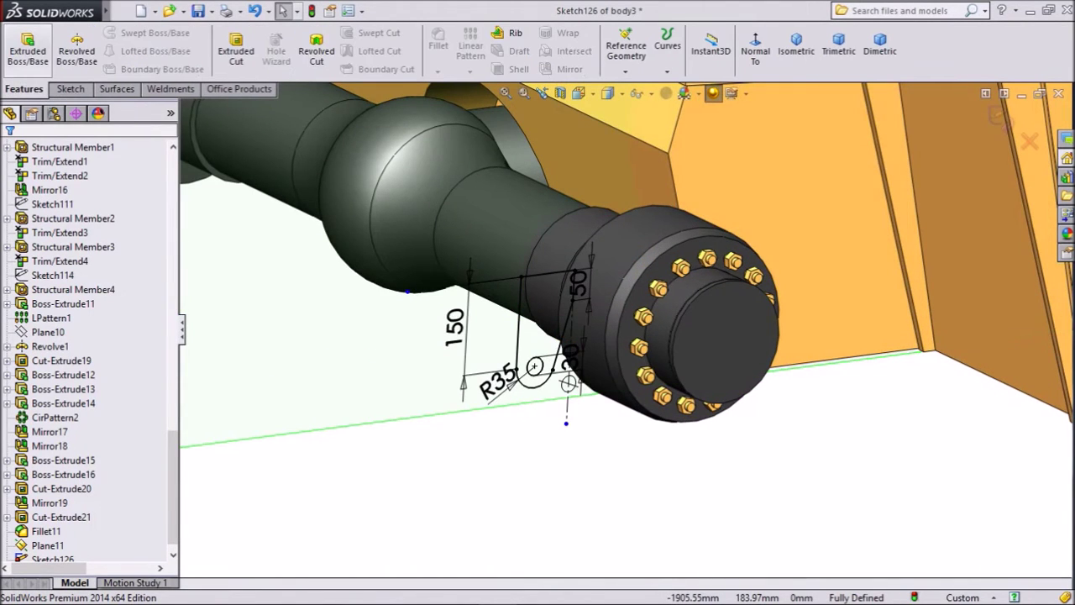
pyautogui.click(28, 46)
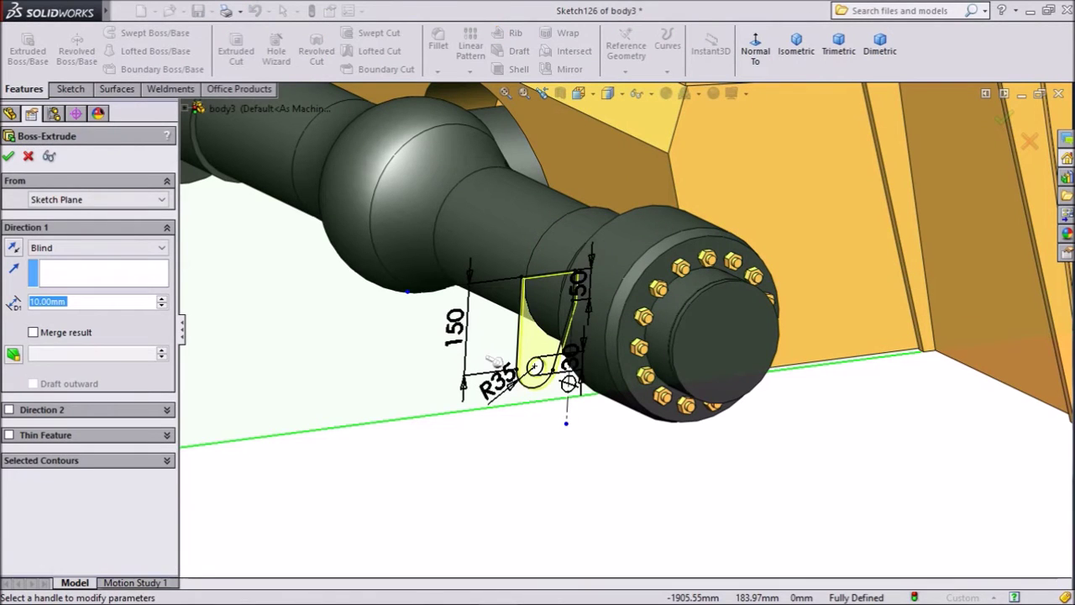
pyautogui.write('12.5')
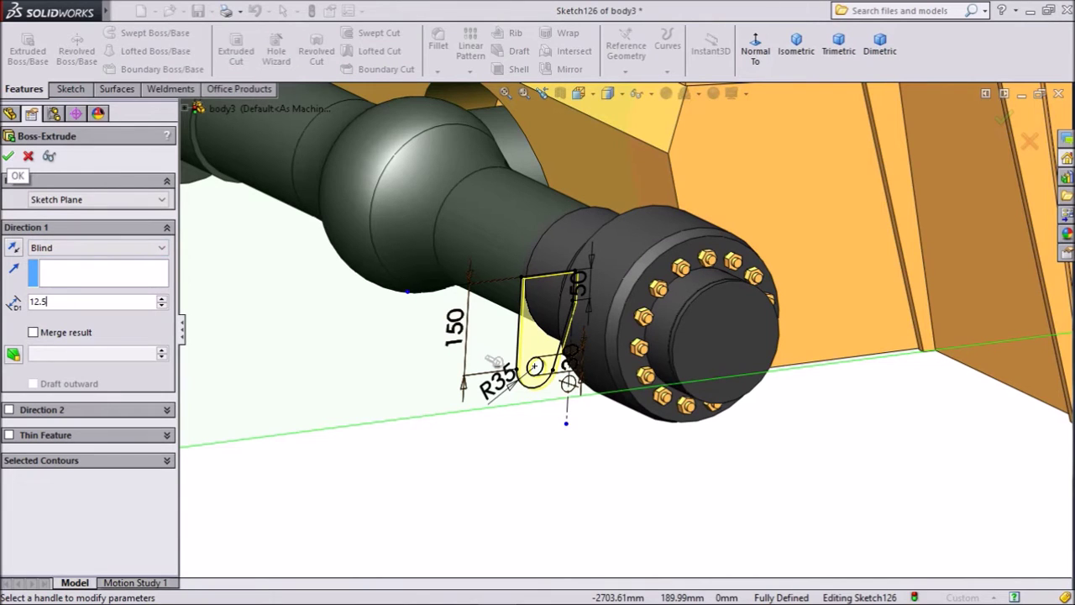
pyautogui.press('Return')
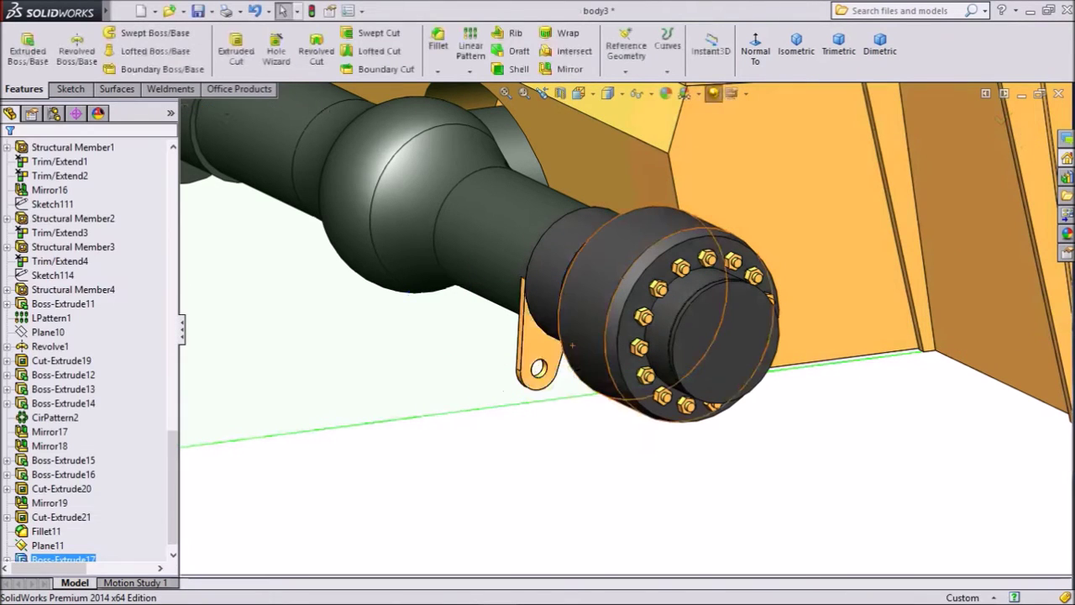
# Start a linear pattern of the extruded bracket plate, using the chassis edge parallel to the axle as the direction
pyautogui.moveTo(496, 370); pyautogui.dragTo(571, 368, button='middle')
pyautogui.scroll(-2, 596, 353)
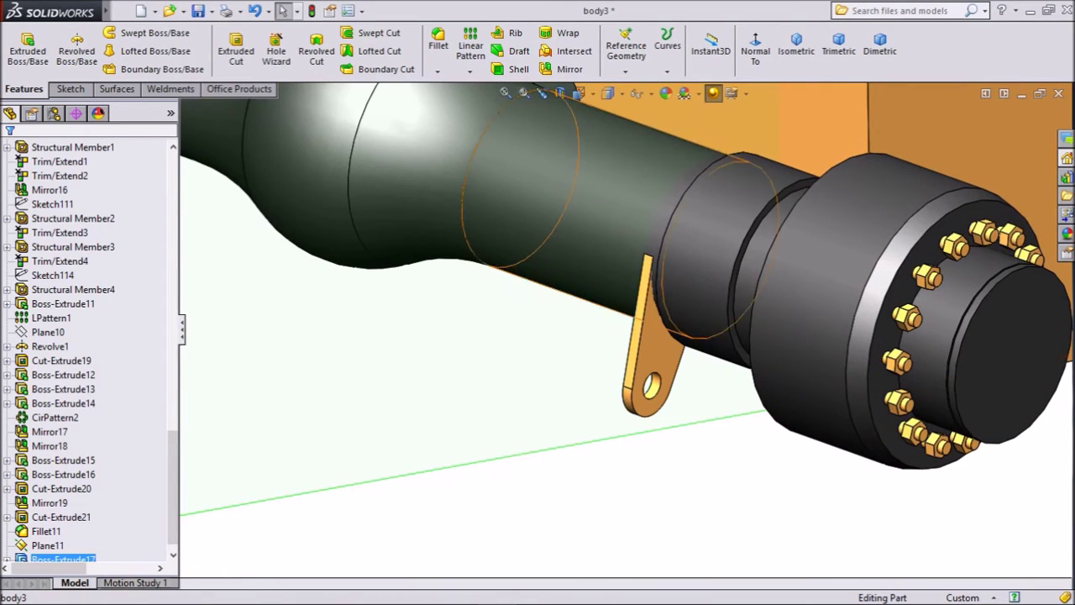
pyautogui.click(470, 71)
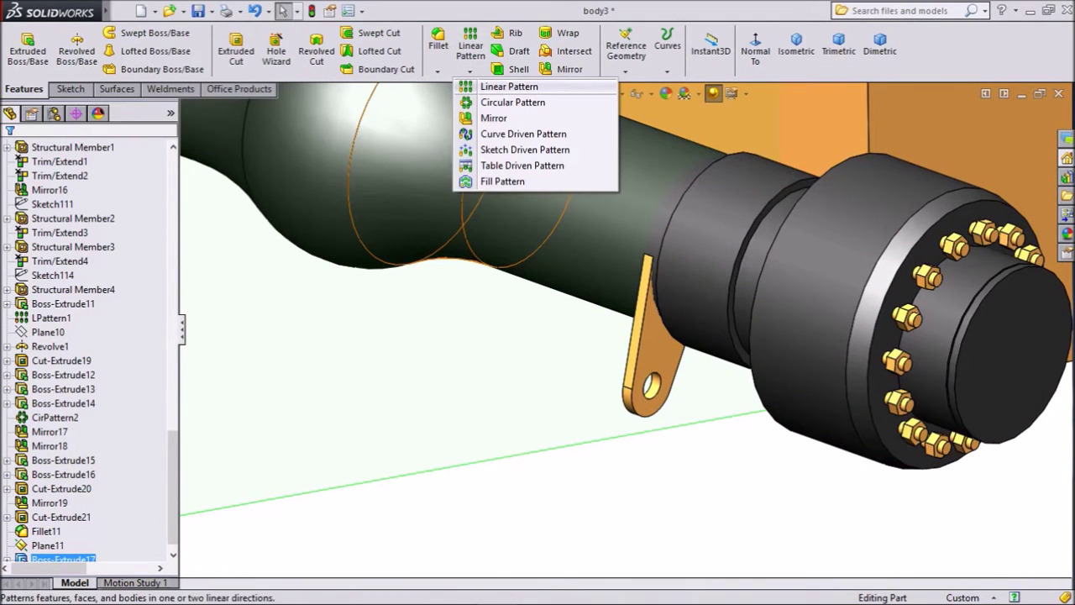
pyautogui.click(508, 87)
pyautogui.scroll(-3, 638, 336)
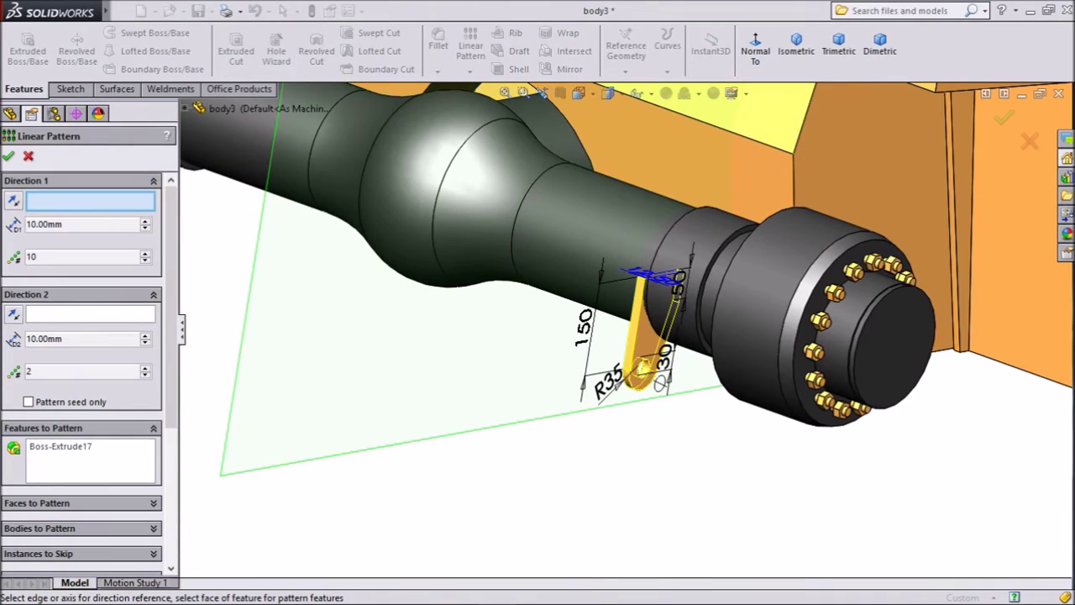
pyautogui.click(720, 127)
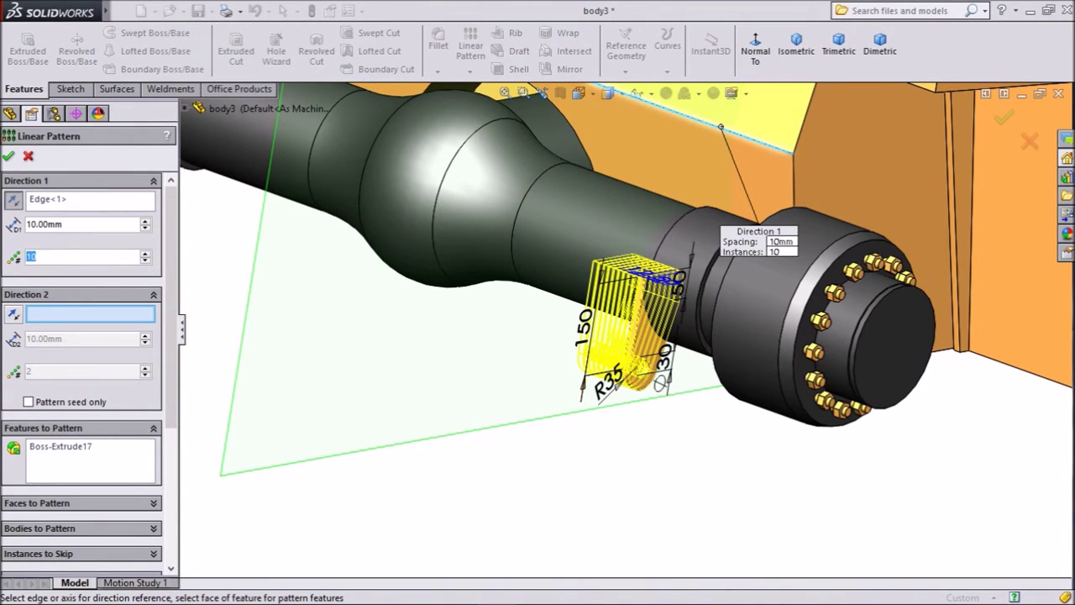
# Set the linear pattern to 2 instances with 25 mm spacing and create the second bracket plate
pyautogui.write('2')
pyautogui.click(27, 224)
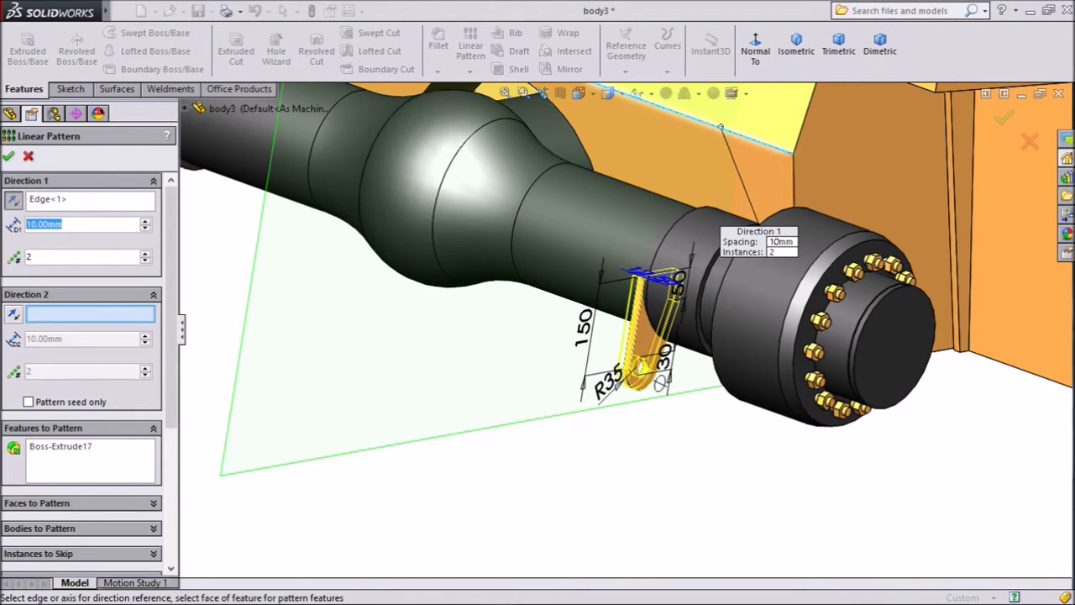
pyautogui.write('1')
pyautogui.press('BackSpace')
pyautogui.write('25')
pyautogui.press('Return')
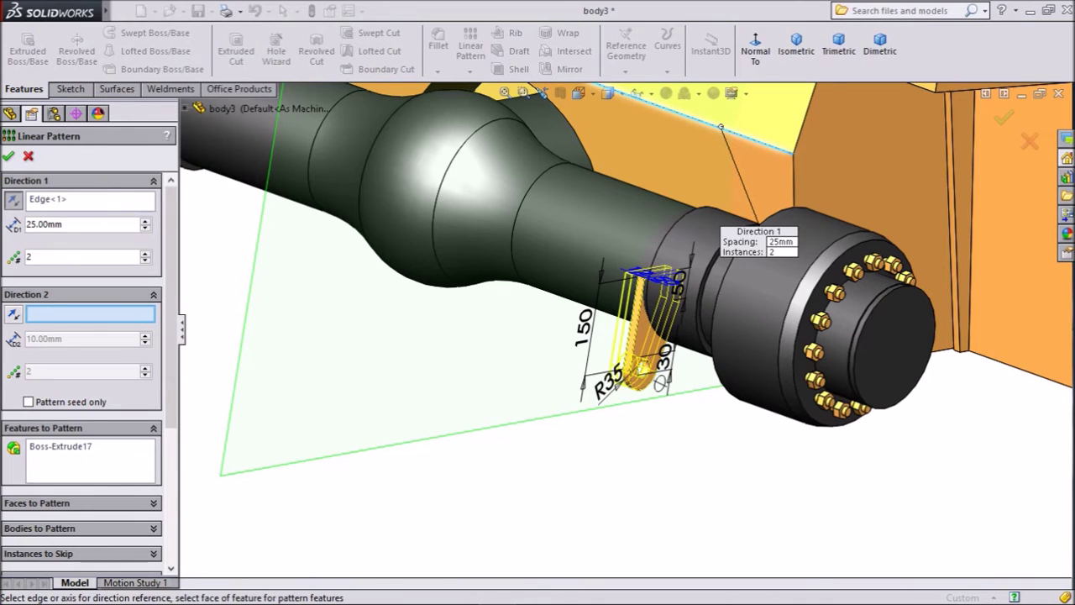
pyautogui.scroll(-5, 544, 315)
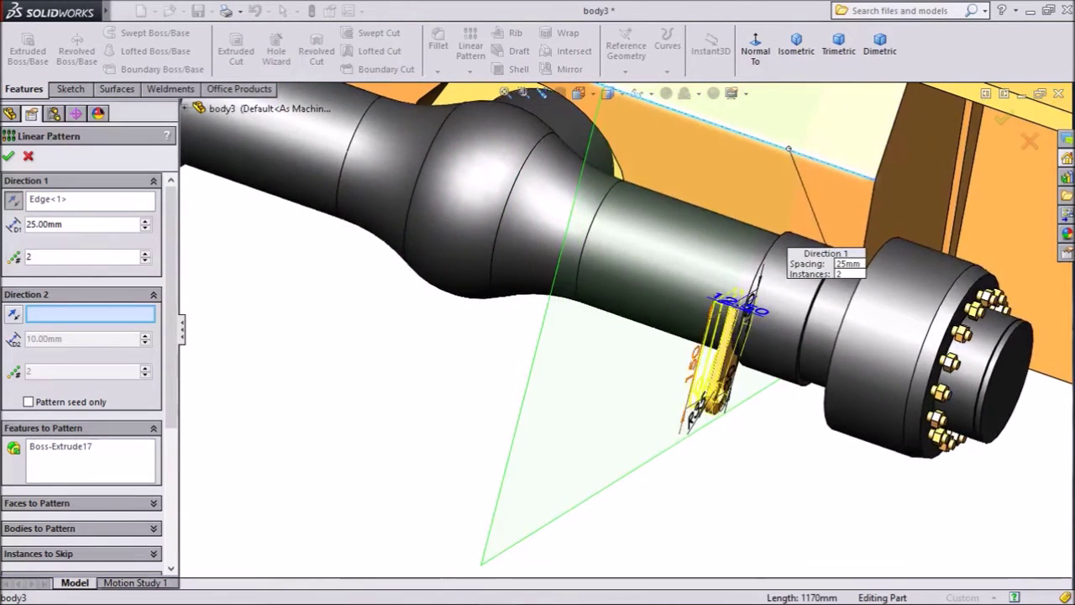
pyautogui.scroll(-3, 752, 339)
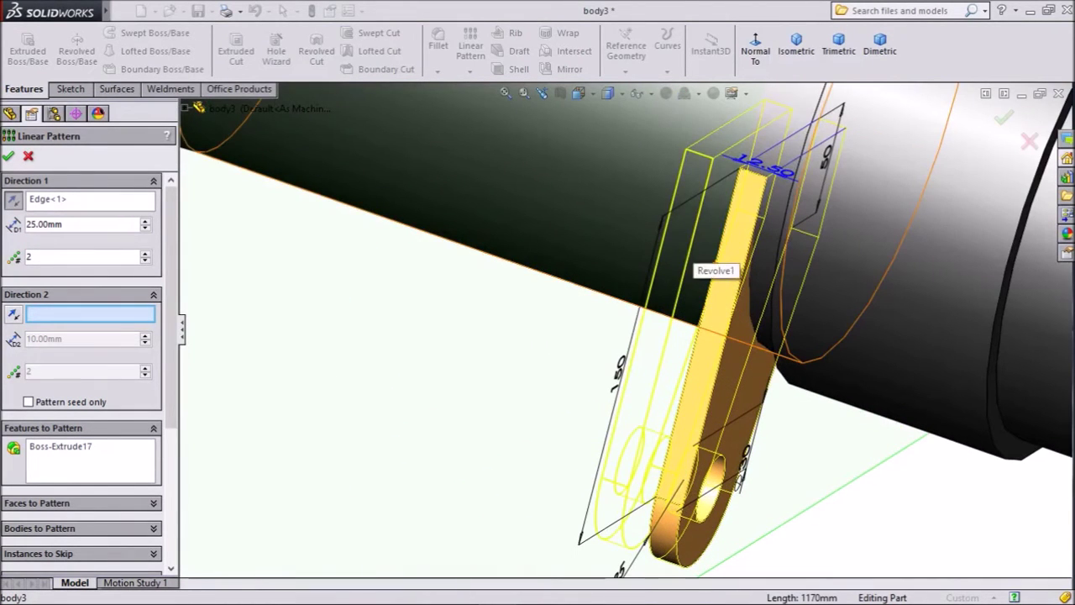
pyautogui.scroll(3, 715, 271)
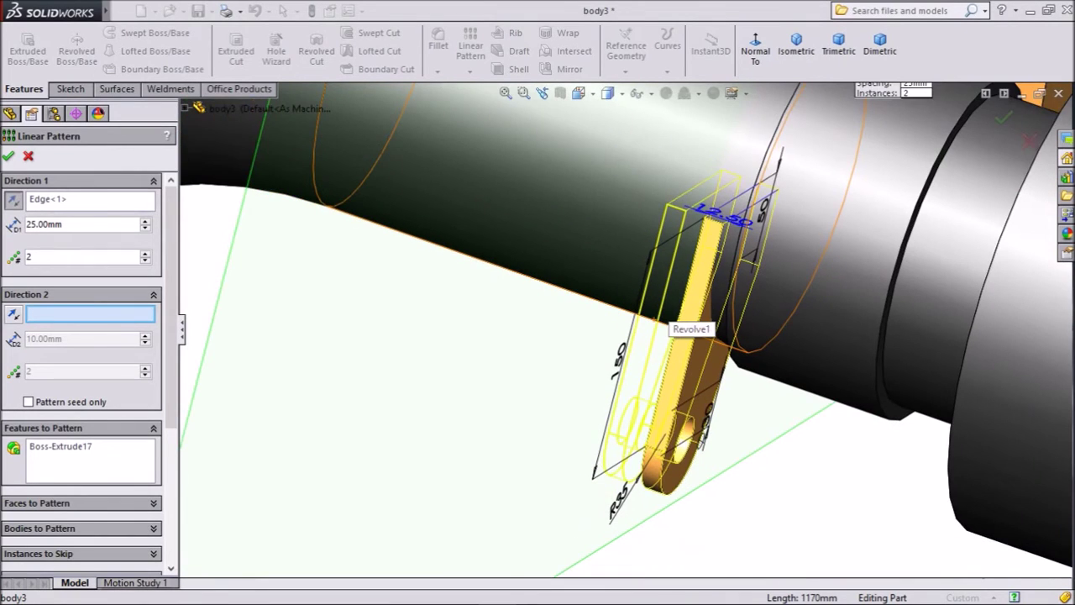
pyautogui.scroll(2, 681, 323)
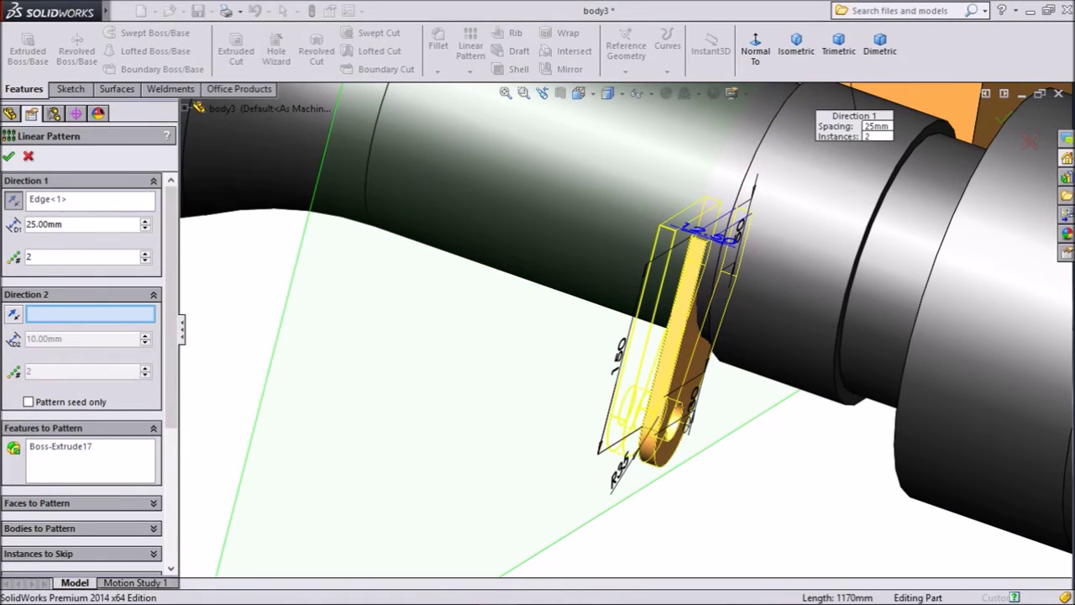
pyautogui.click(7, 156)
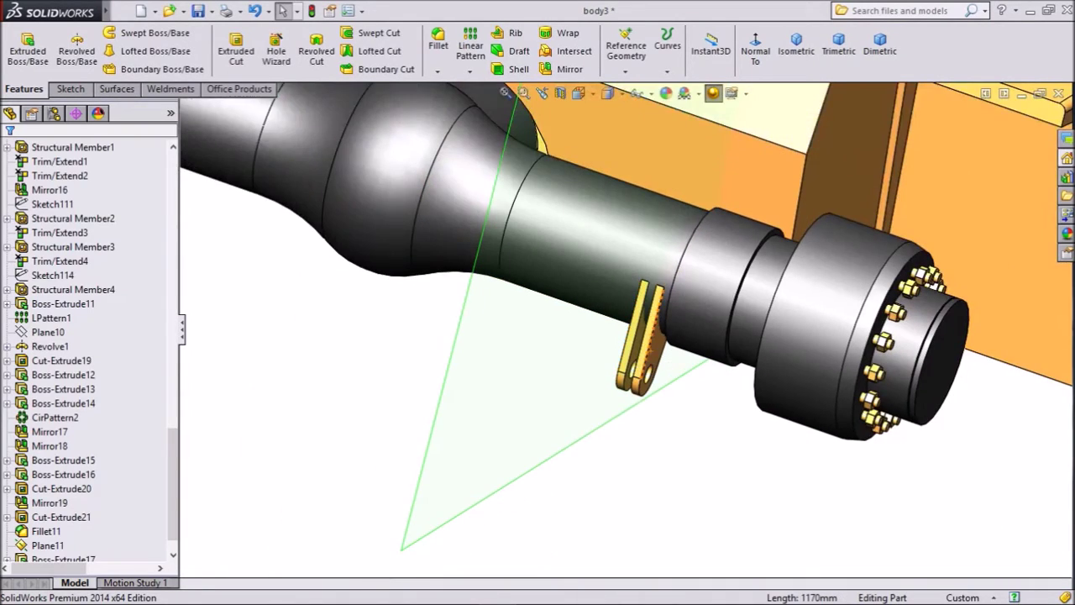
# Mirror the bracket plate extrusion and its linear pattern about the Right plane to the other end of the axle
pyautogui.moveTo(705, 281); pyautogui.dragTo(660, 286, button='middle')
pyautogui.scroll(2, 655, 324)
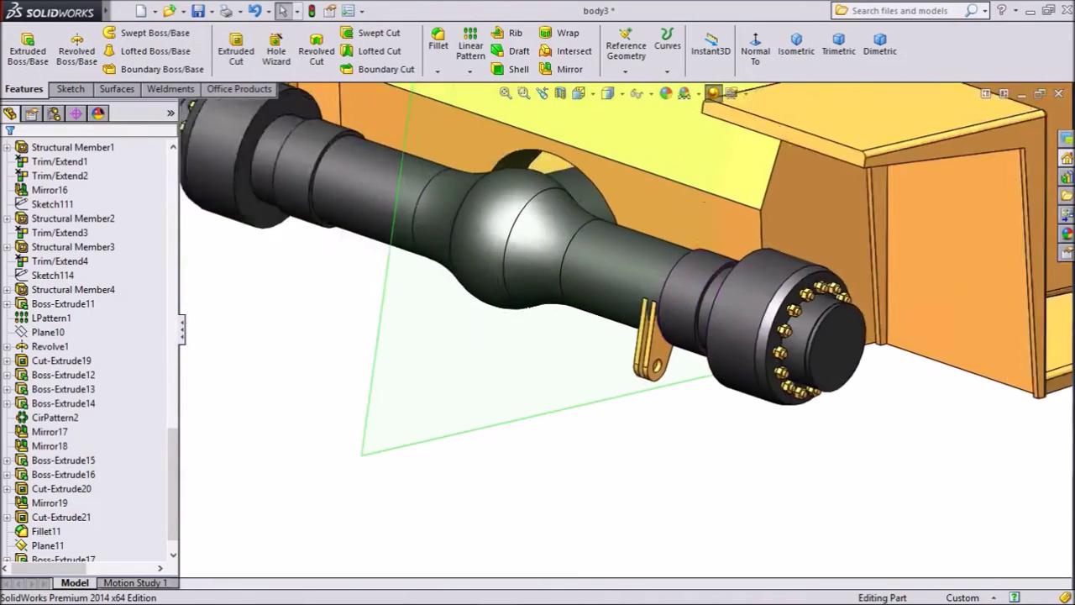
pyautogui.scroll(6, 622, 323)
pyautogui.scroll(-2, 752, 130)
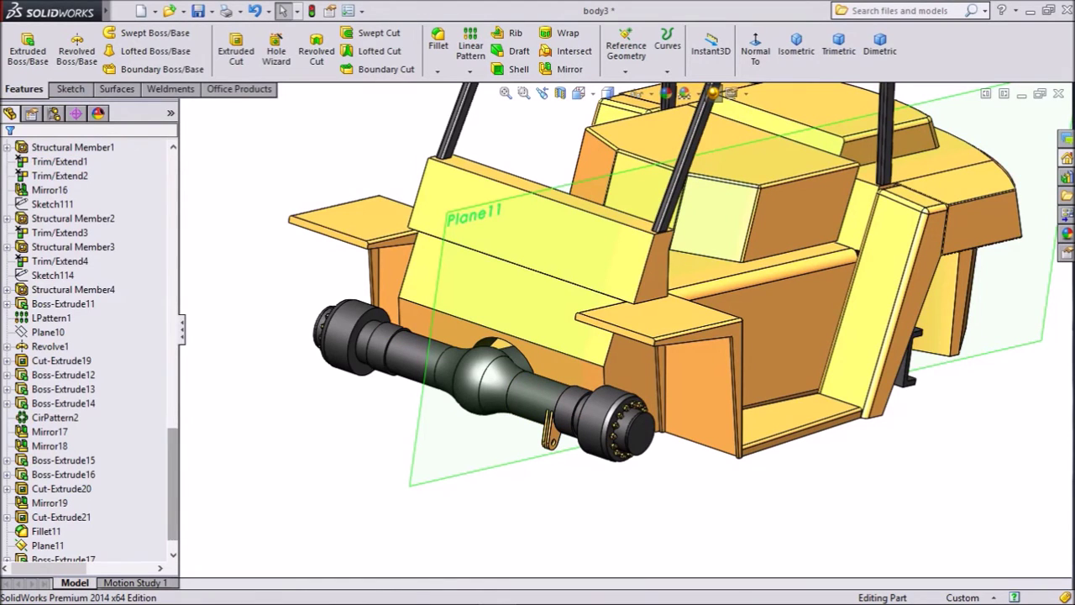
pyautogui.moveTo(173, 484); pyautogui.dragTo(173, 208)
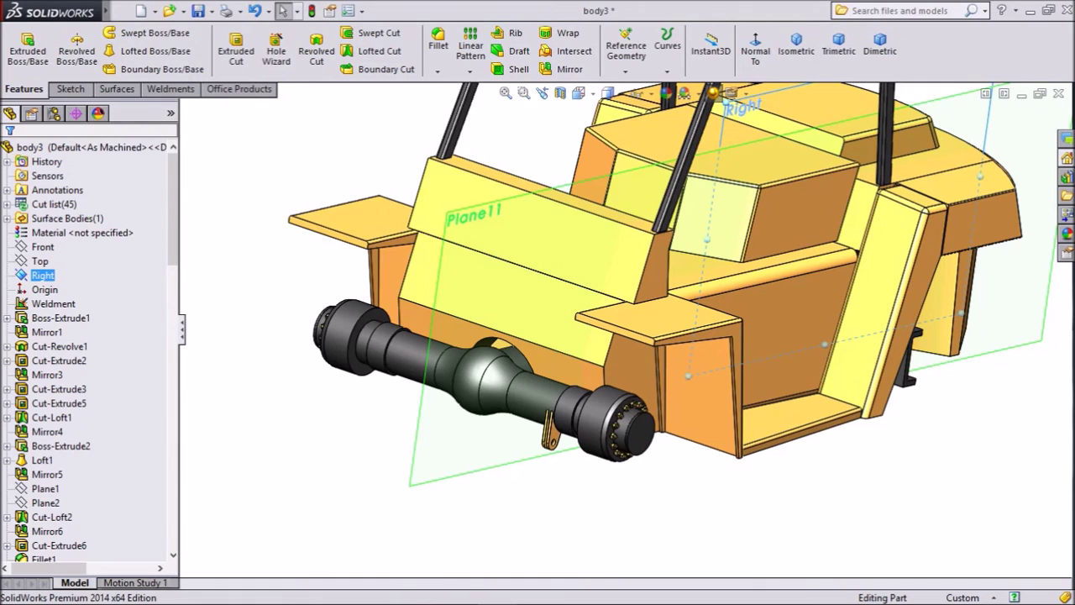
pyautogui.click(470, 71)
pyautogui.click(494, 118)
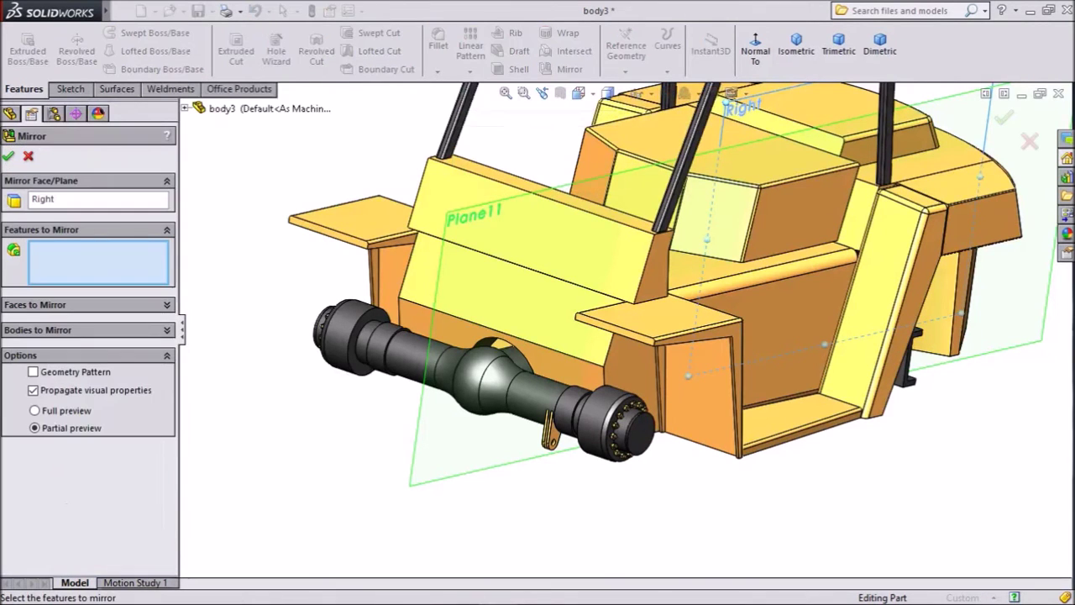
pyautogui.scroll(-6, 554, 420)
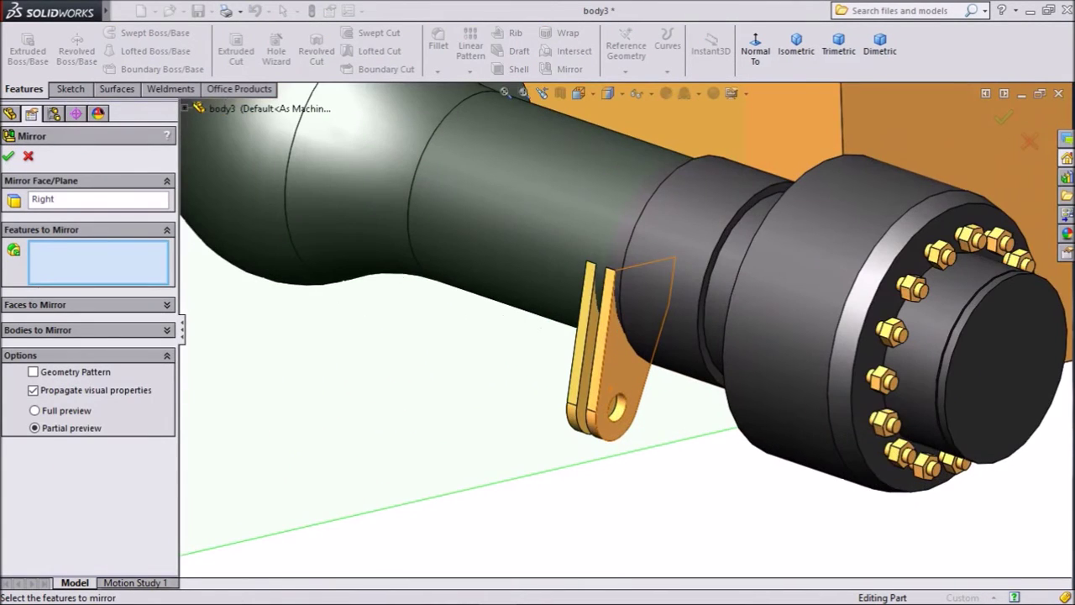
pyautogui.click(601, 342)
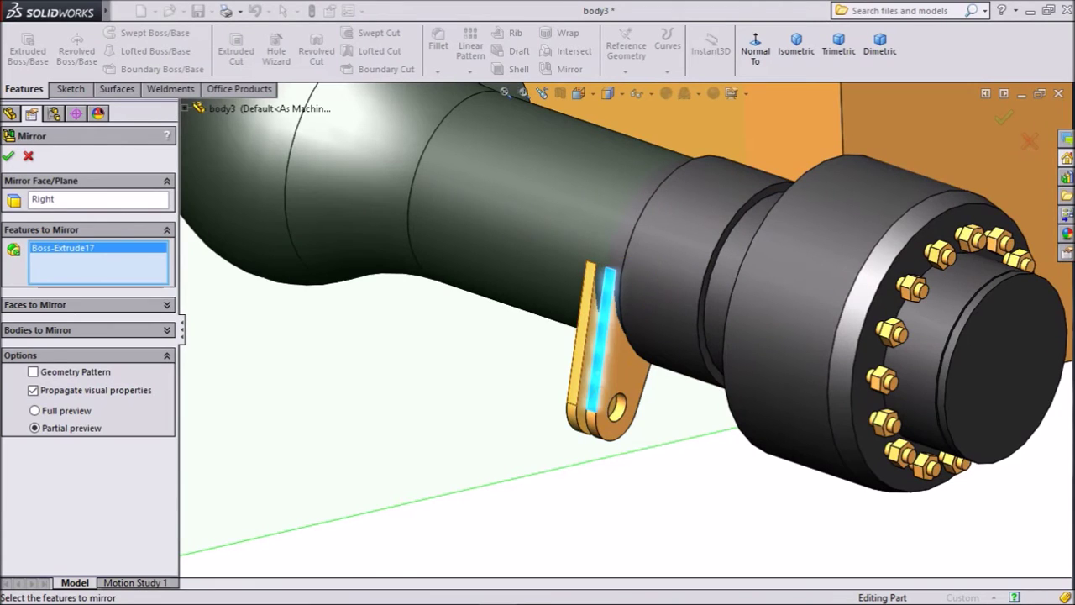
pyautogui.click(603, 394)
pyautogui.scroll(4, 620, 323)
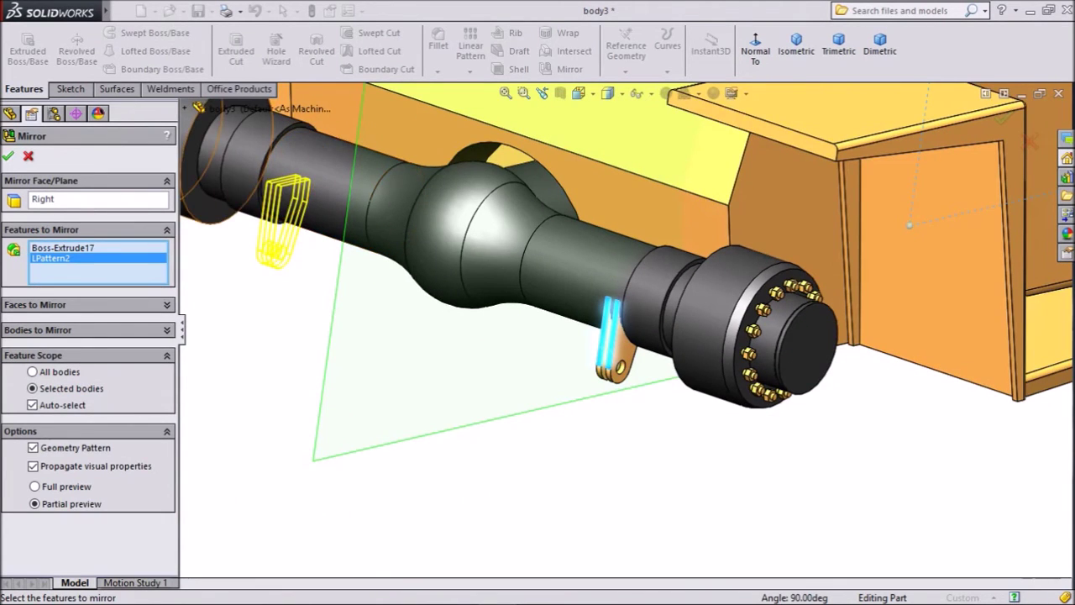
pyautogui.click(8, 157)
# Hide the reference plane Plane11
pyautogui.scroll(2, 384, 255)
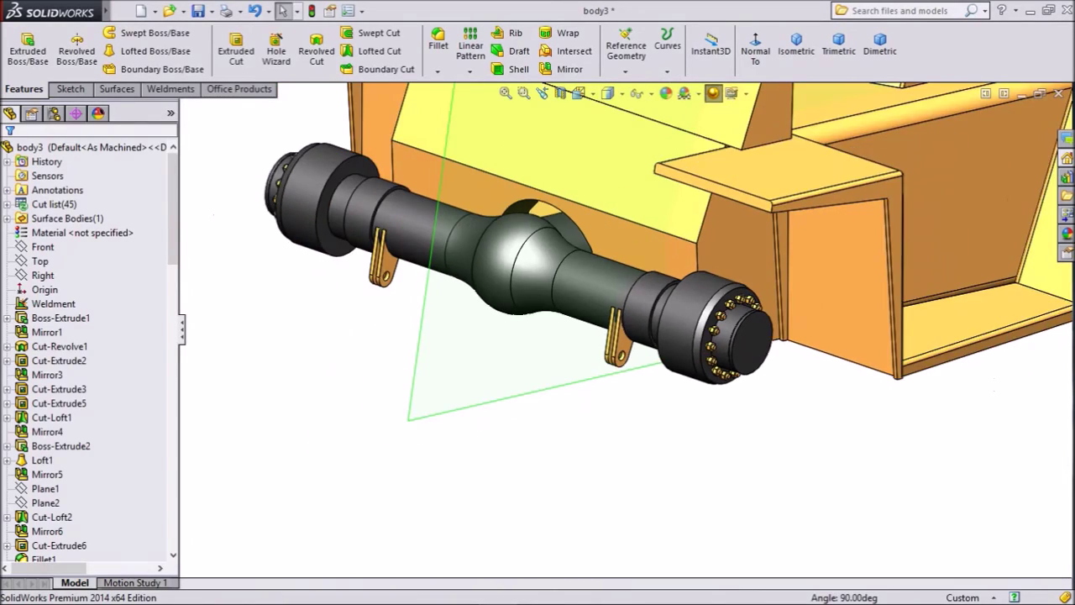
pyautogui.moveTo(384, 256); pyautogui.dragTo(441, 278, button='middle')
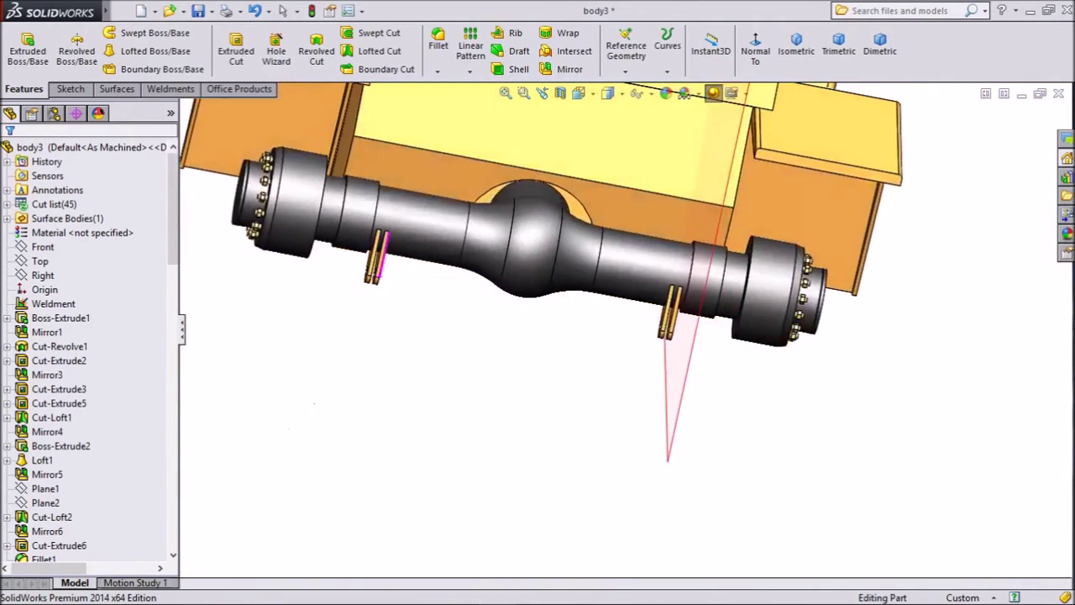
pyautogui.scroll(3, 626, 324)
pyautogui.scroll(1, 623, 325)
pyautogui.moveTo(756, 232); pyautogui.dragTo(664, 210, button='middle')
pyautogui.scroll(-3, 590, 110)
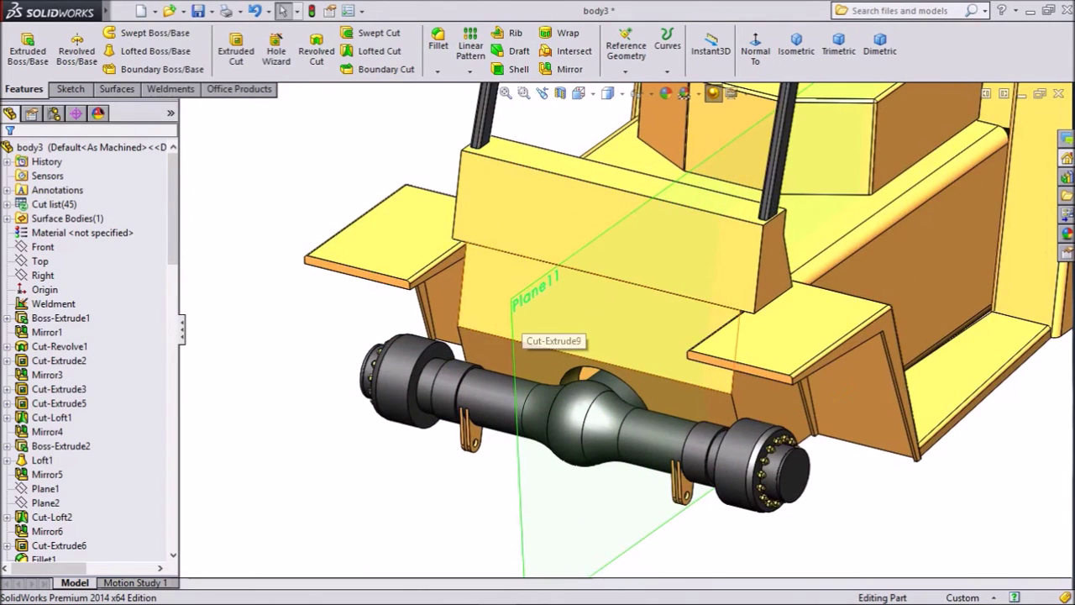
pyautogui.click(516, 332)
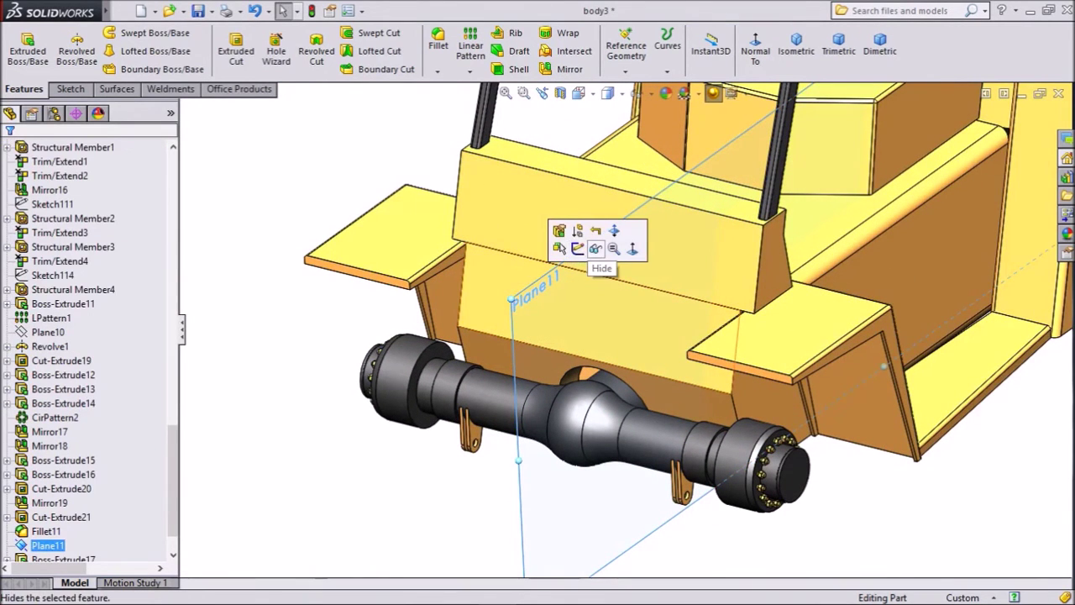
pyautogui.click(595, 248)
# Open a new sketch on the front panel's upper face above the axle and orient the view normal to it
pyautogui.click(542, 192)
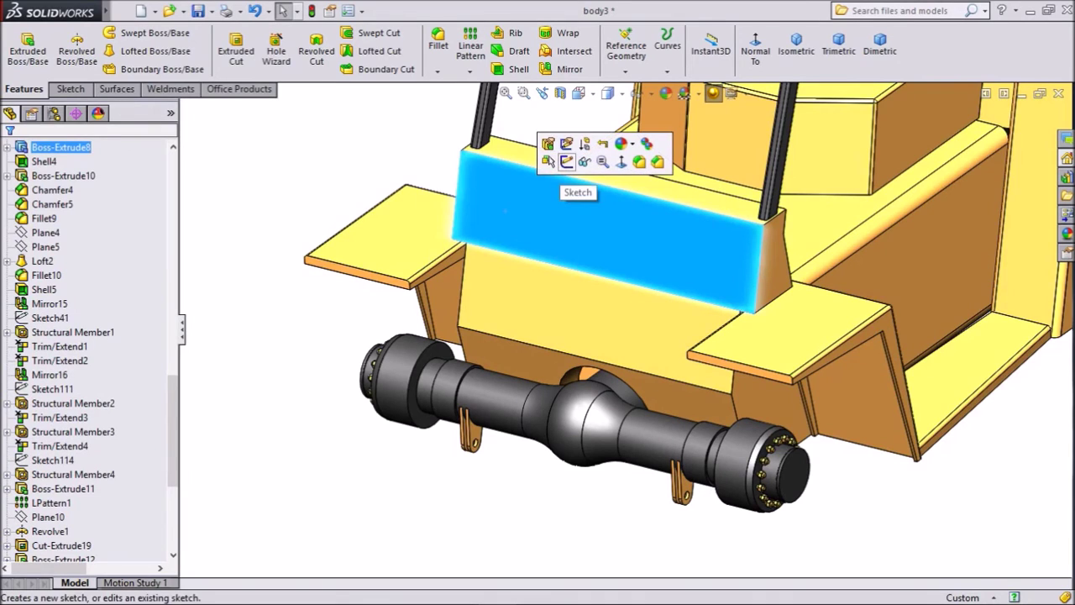
pyautogui.click(566, 161)
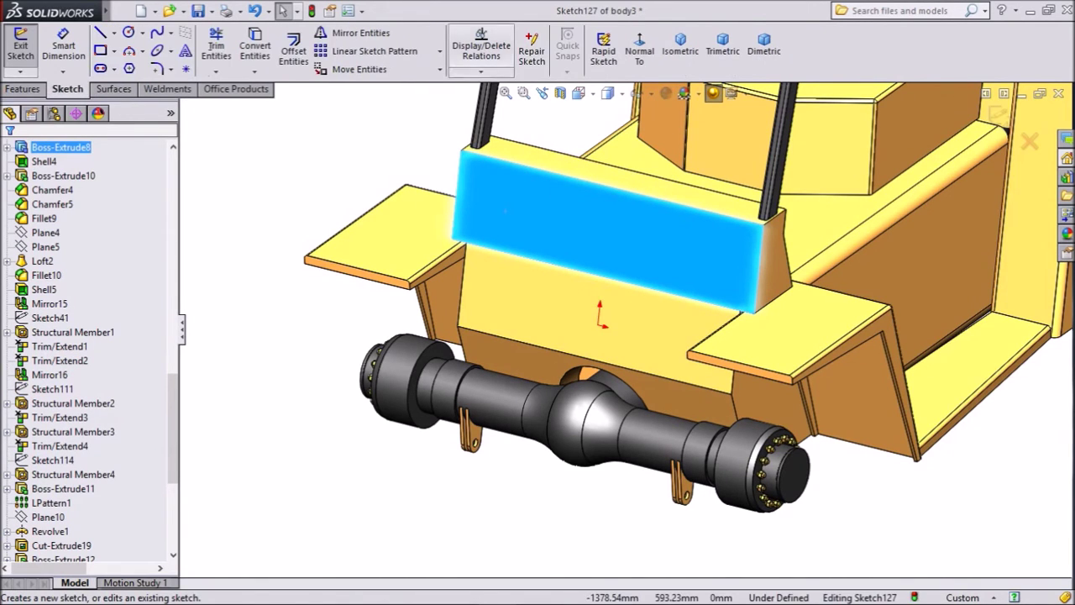
pyautogui.click(640, 52)
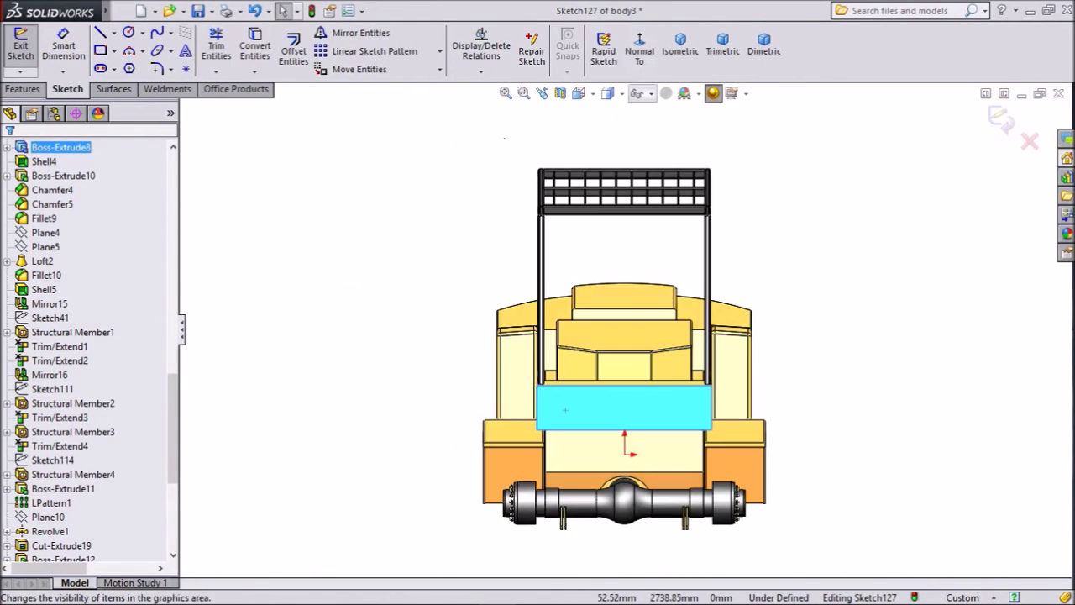
pyautogui.scroll(-6, 593, 422)
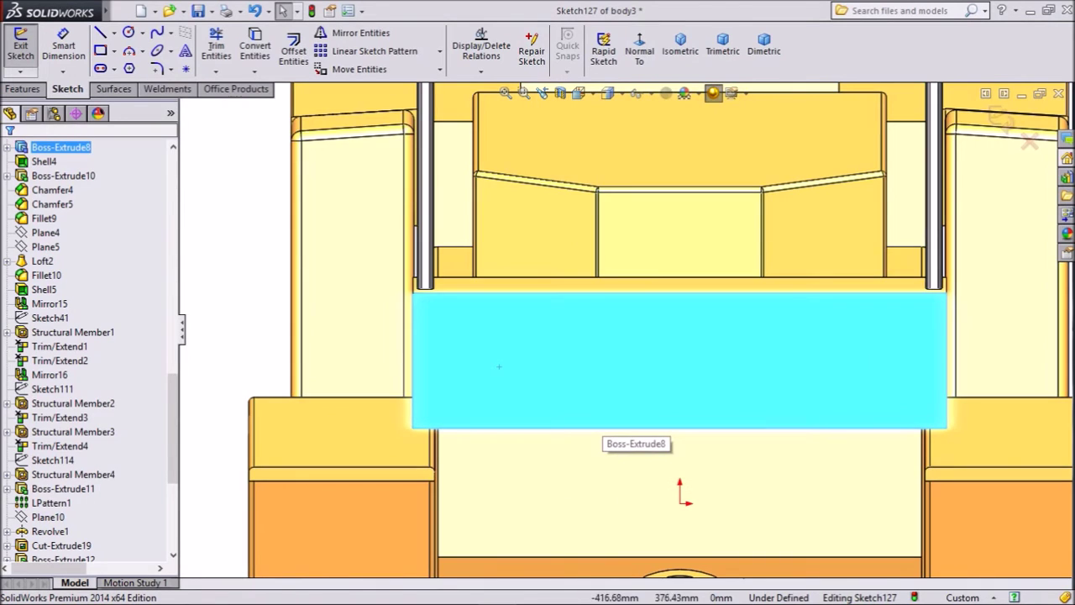
# Sketch a vertical straight slot near the face's left end, about 126 mm wide and 116 mm between its arc centers
pyautogui.click(114, 69)
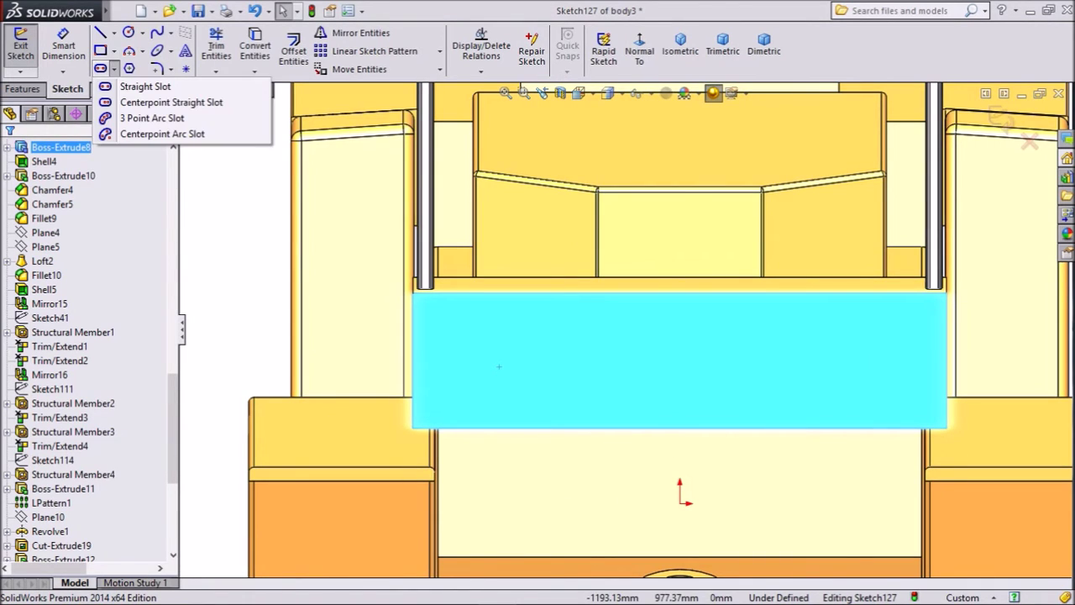
pyautogui.click(143, 86)
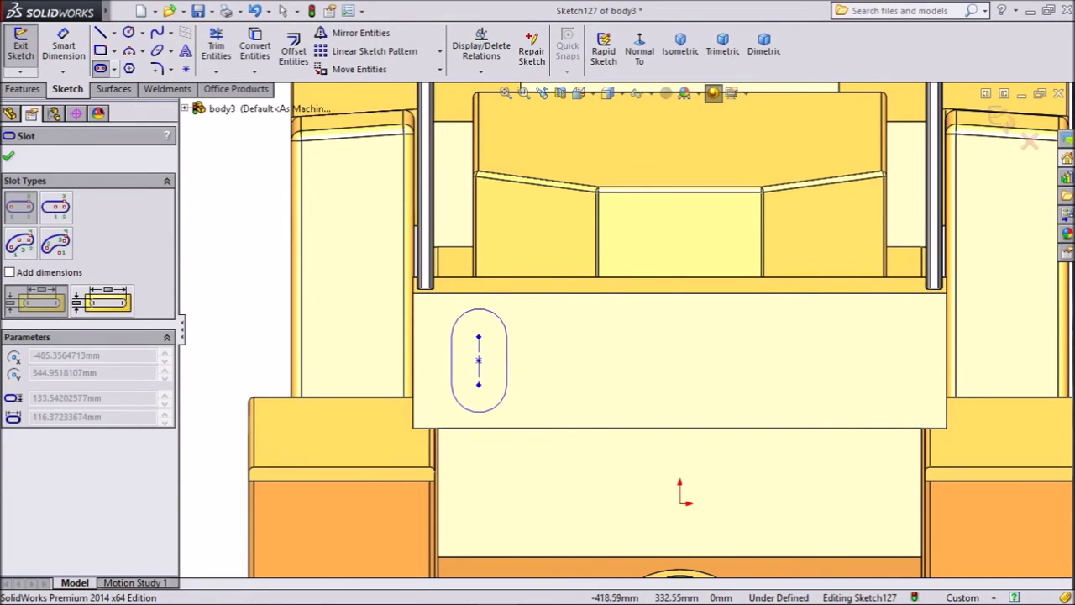
pyautogui.click(504, 360)
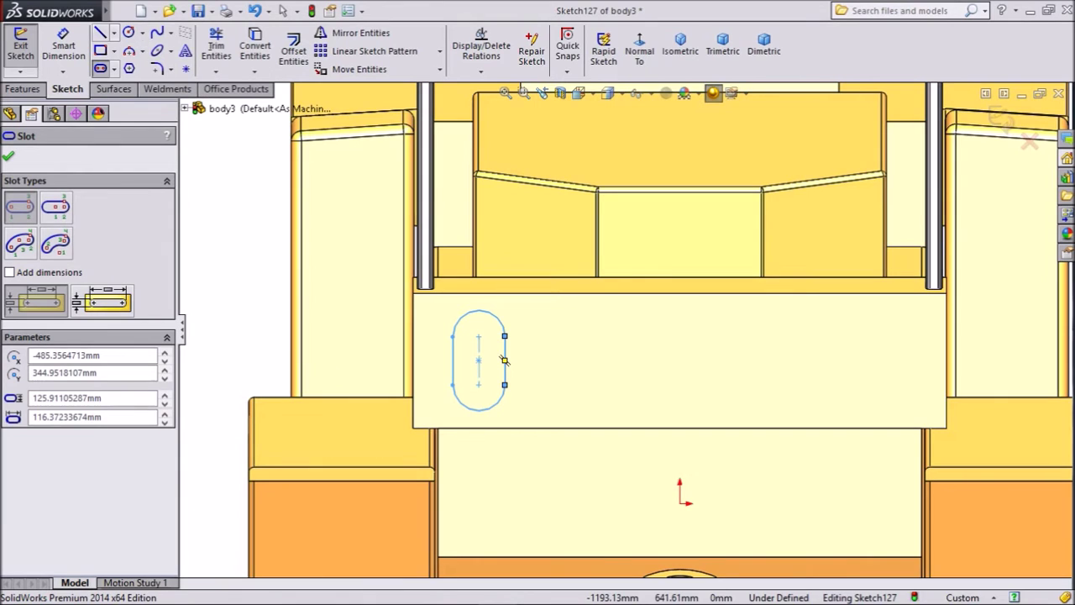
# Draw a horizontal centerline through the slot's center, joining the midpoints of the face's two side edges
pyautogui.click(113, 32)
pyautogui.click(144, 65)
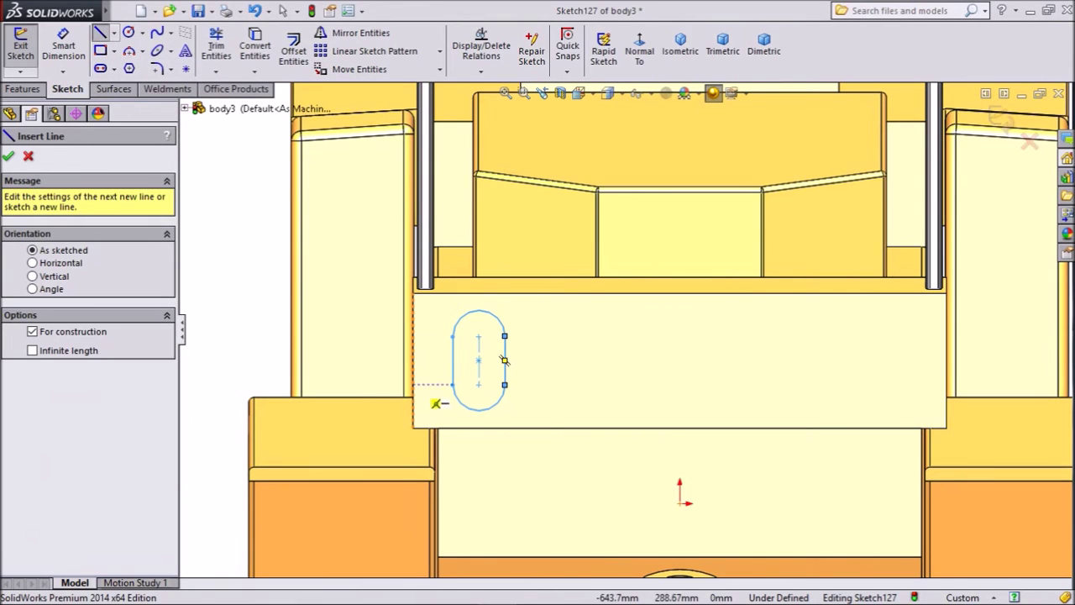
pyautogui.scroll(-2, 437, 383)
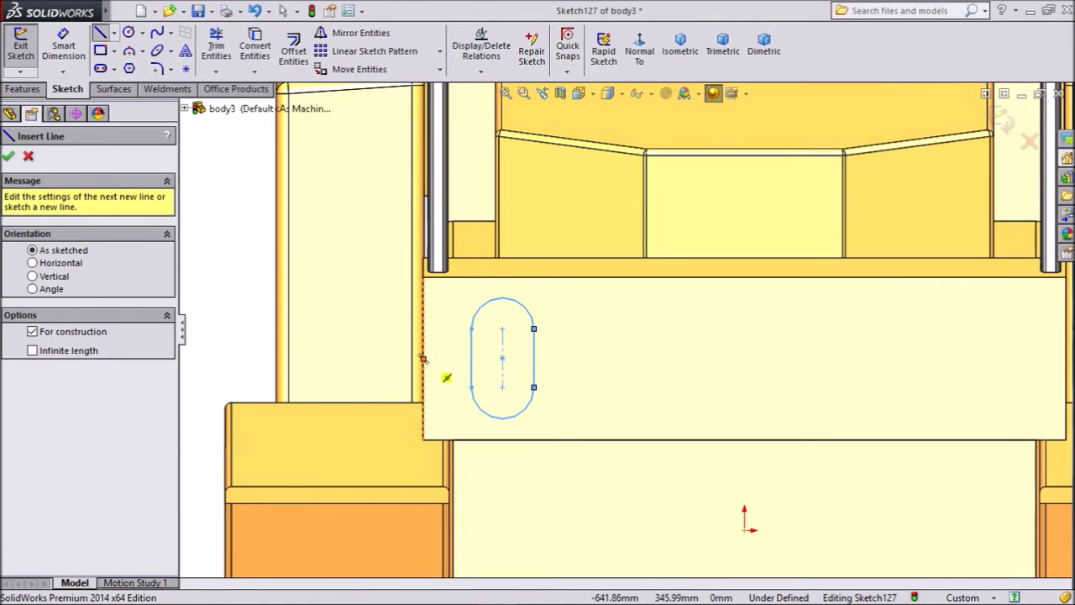
pyautogui.click(422, 359)
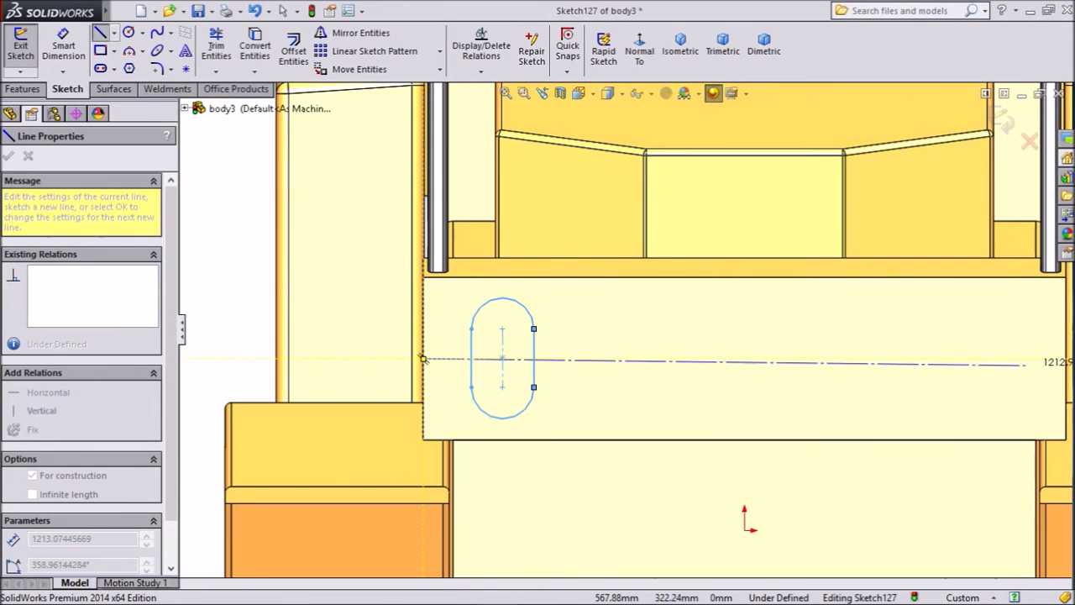
pyautogui.click(1066, 359)
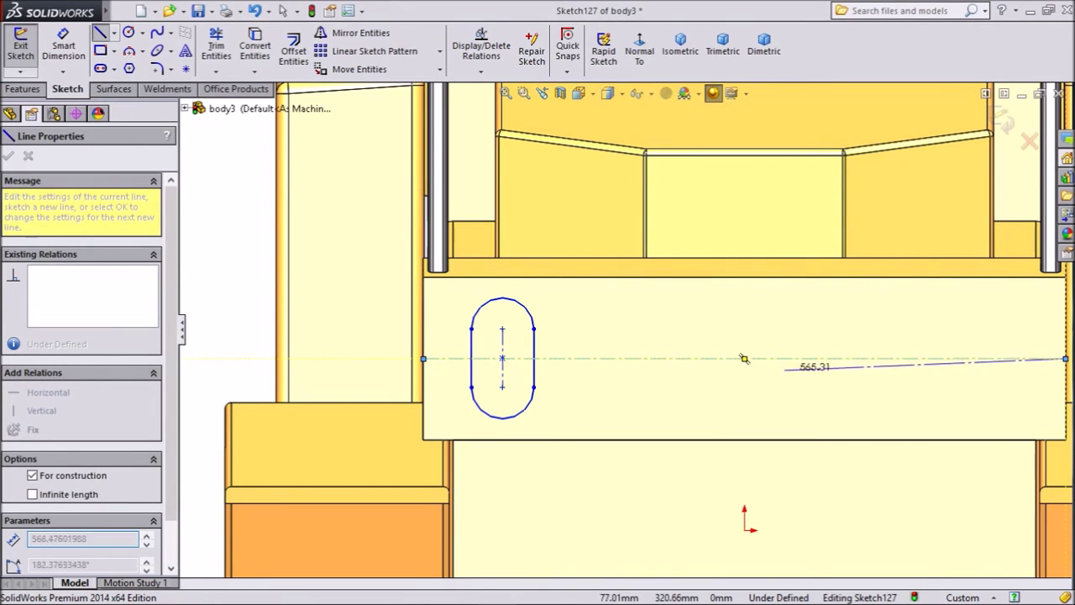
pyautogui.rightClick(744, 358)
pyautogui.click(808, 133)
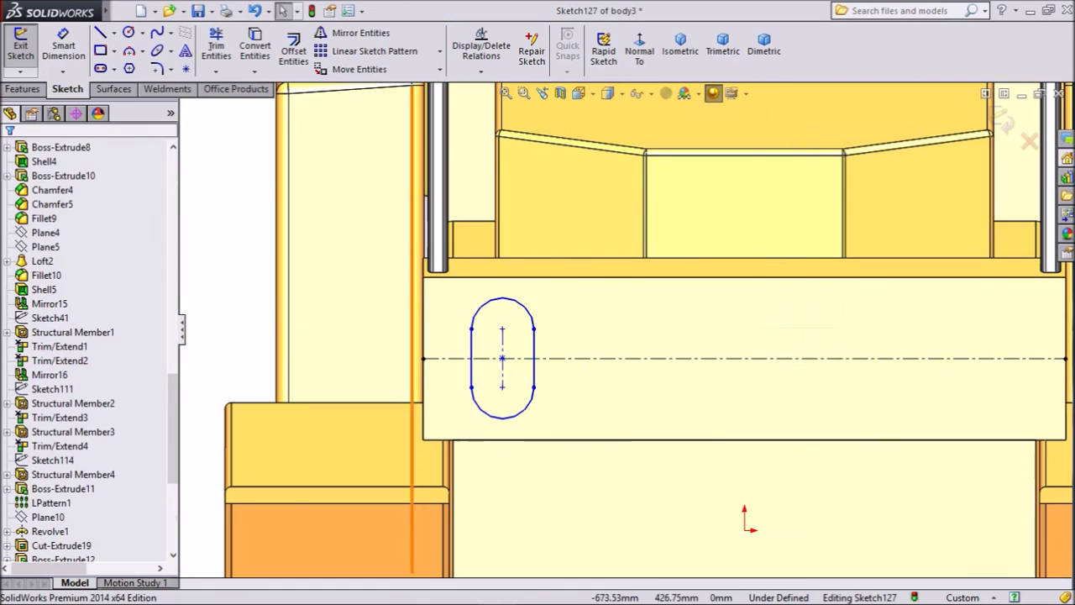
# Dimension the slot's end arc with a radius of 60 mm
pyautogui.click(63, 46)
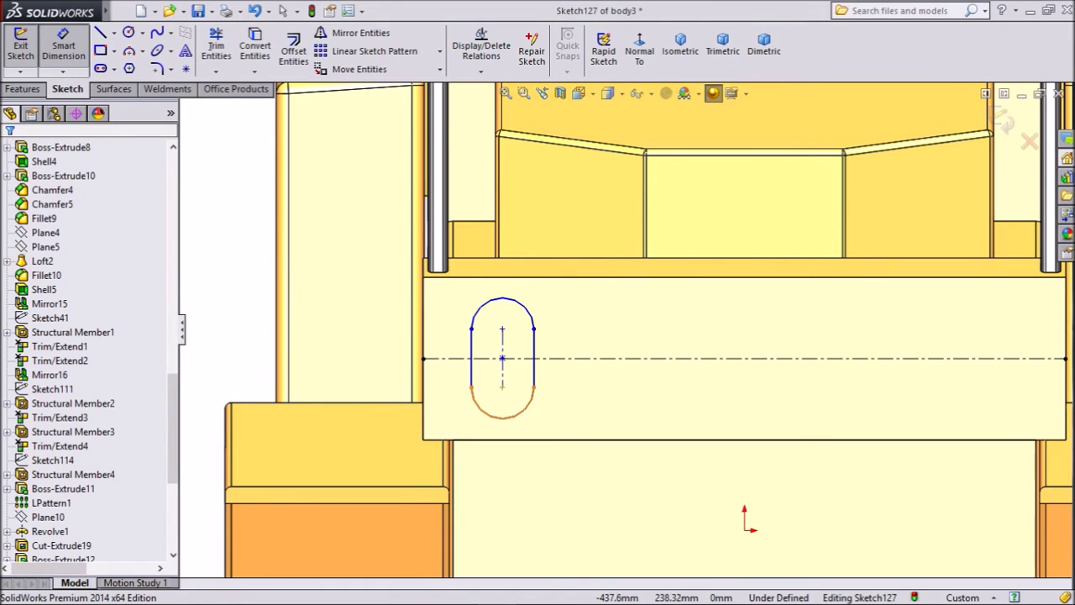
pyautogui.click(518, 412)
pyautogui.click(541, 406)
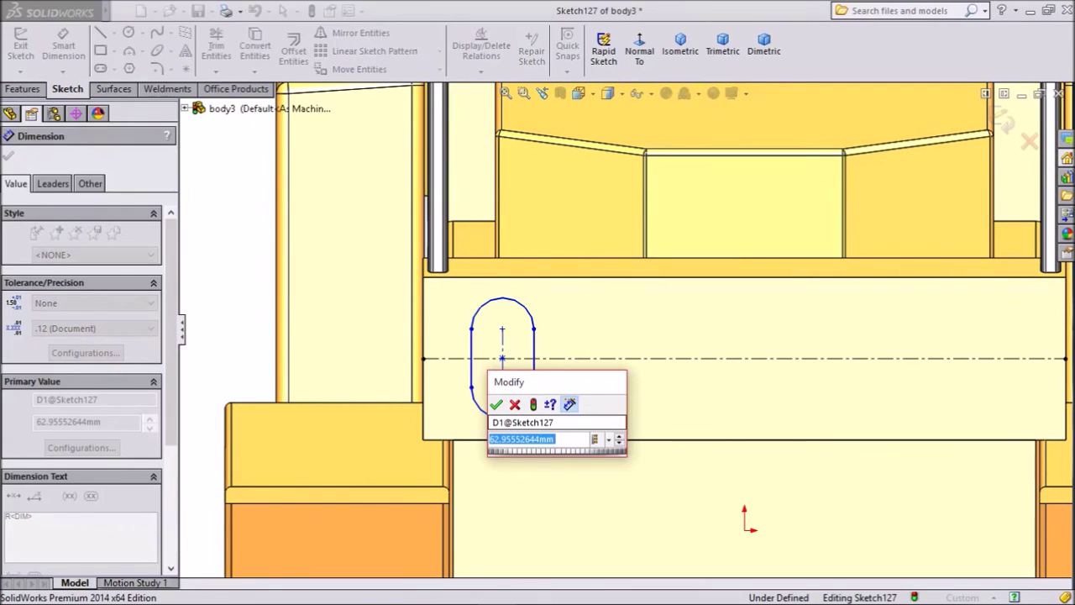
pyautogui.write('60')
pyautogui.press('Return')
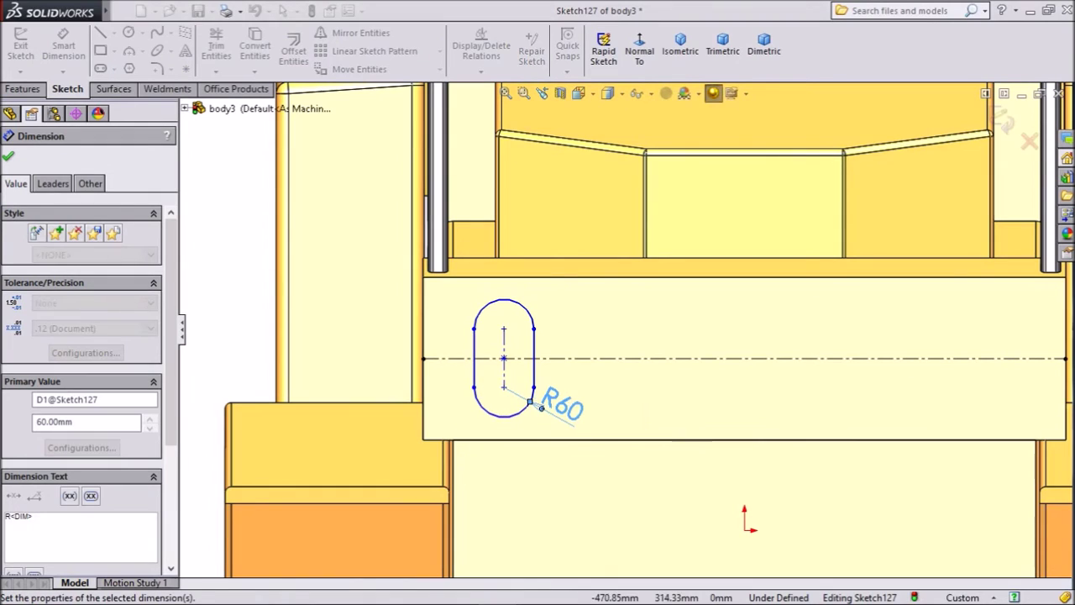
# Set the distance between the slot's arc centers to 100 mm and finish dimensioning
pyautogui.click(504, 374)
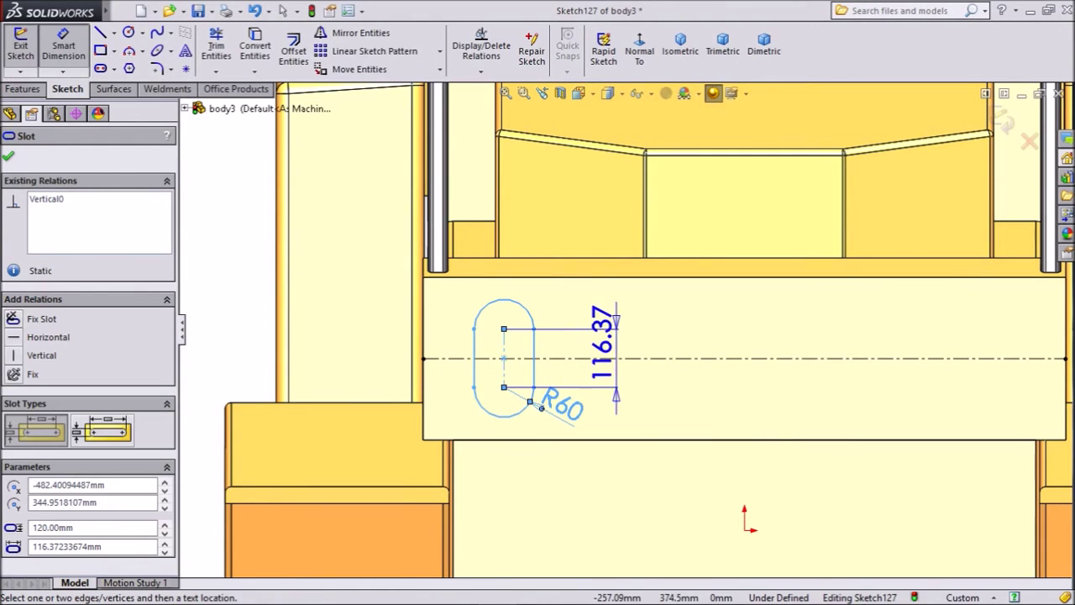
pyautogui.click(617, 400)
pyautogui.write('100')
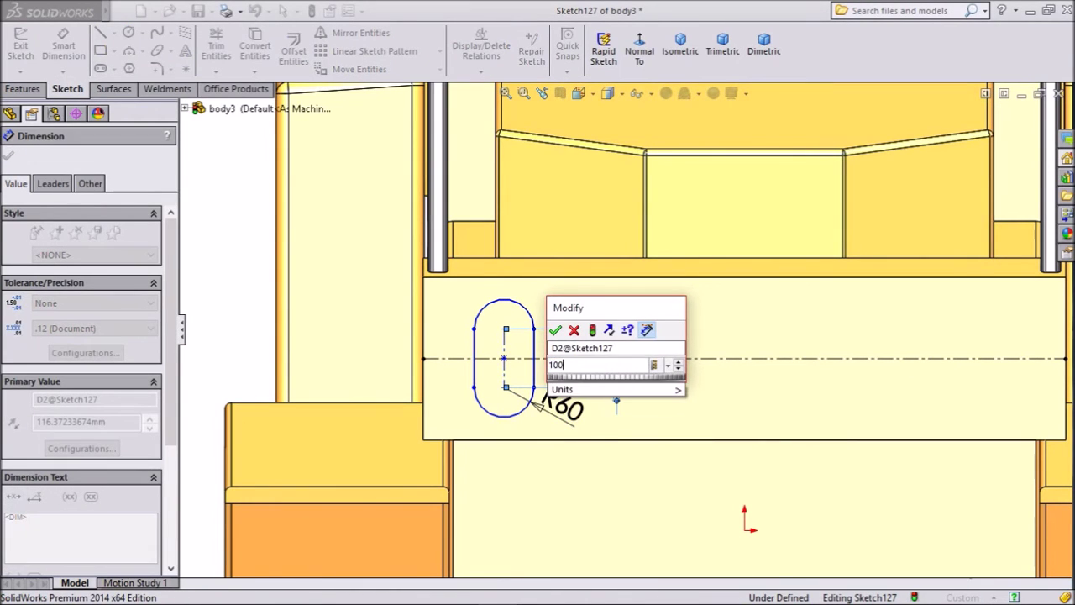
pyautogui.press('Return')
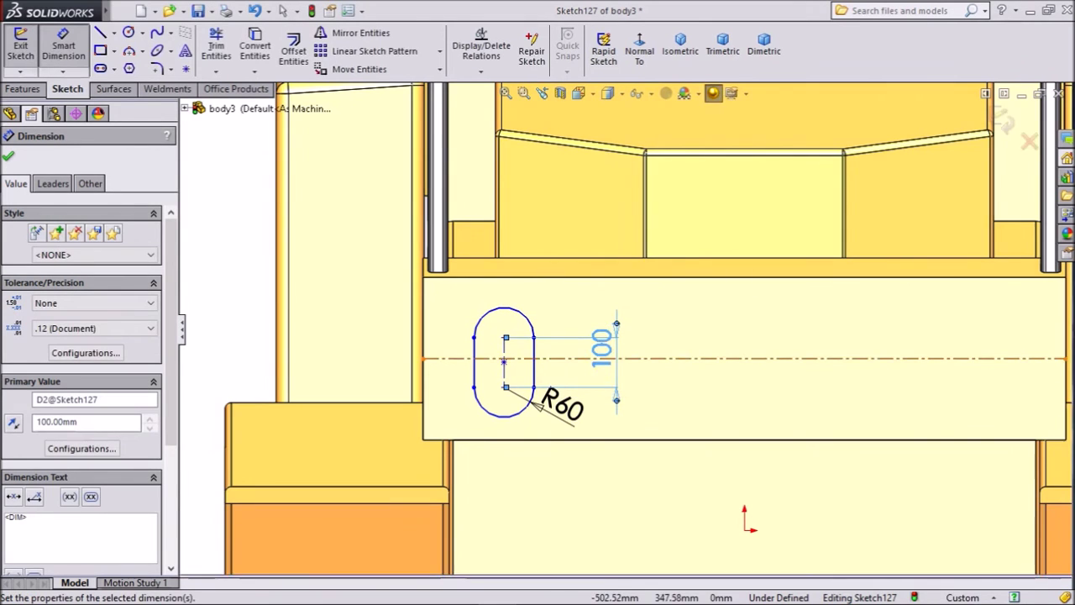
pyautogui.scroll(-3, 505, 374)
pyautogui.scroll(-1, 536, 379)
pyautogui.click(9, 156)
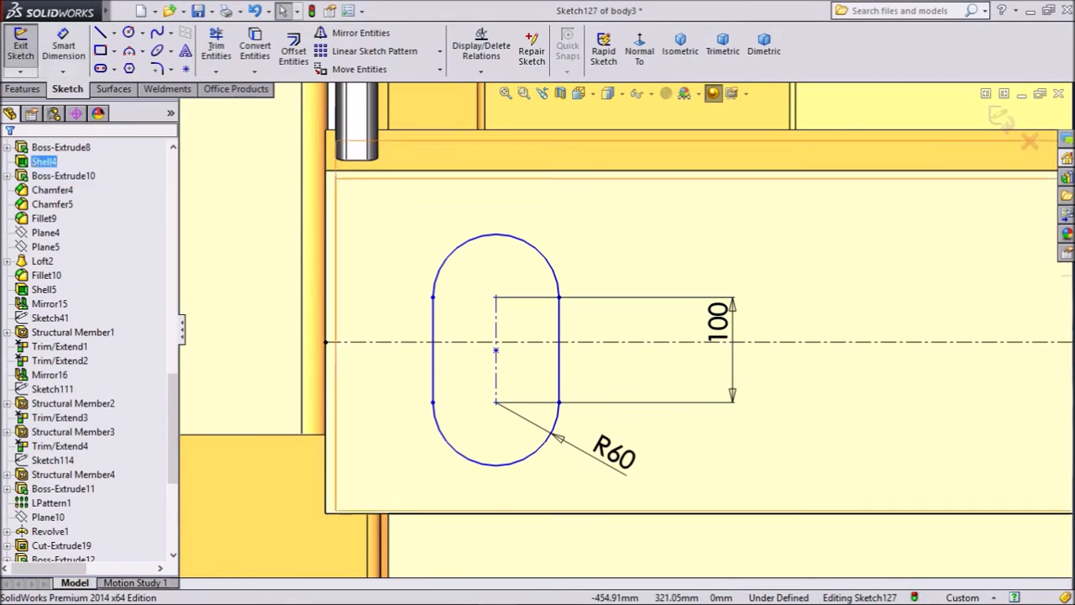
# Make the slot's center point coincident with the horizontal centerline
pyautogui.click(496, 349)
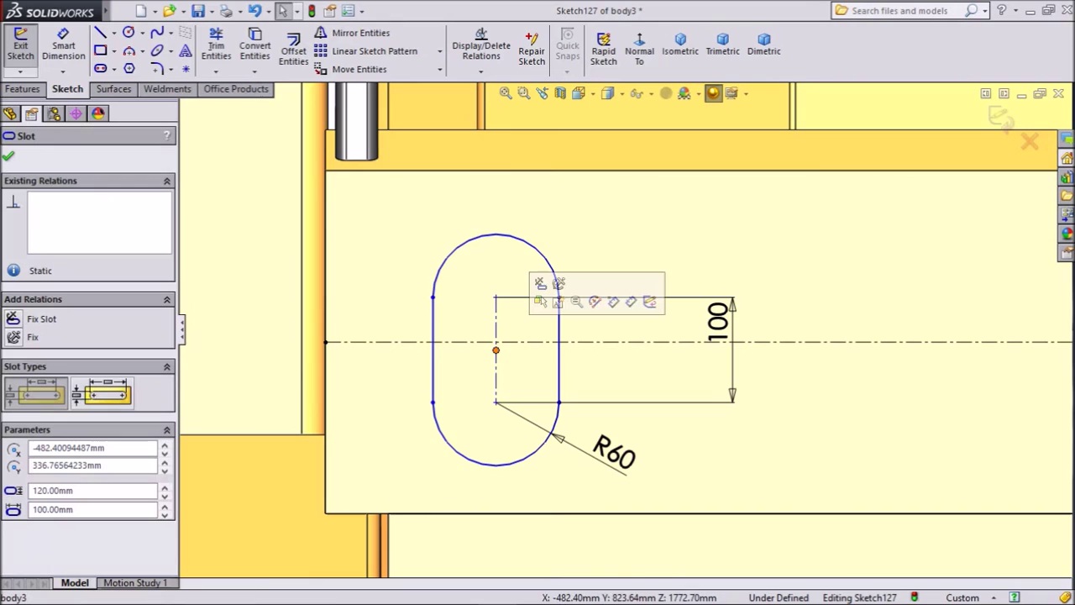
pyautogui.keyDown('ctrl'); pyautogui.click(539, 342); pyautogui.keyUp('ctrl')
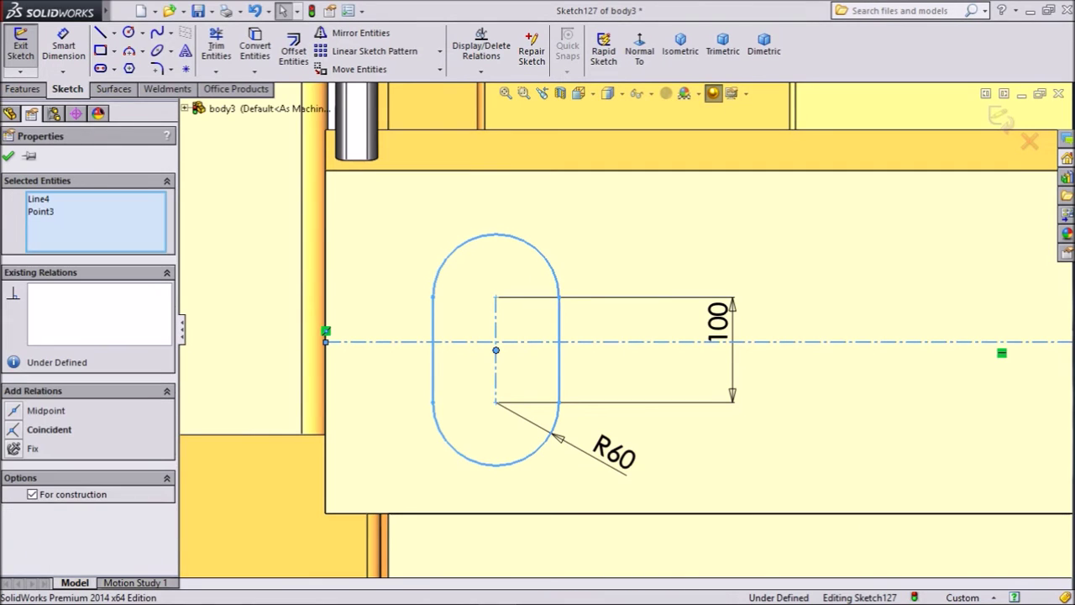
pyautogui.click(594, 292)
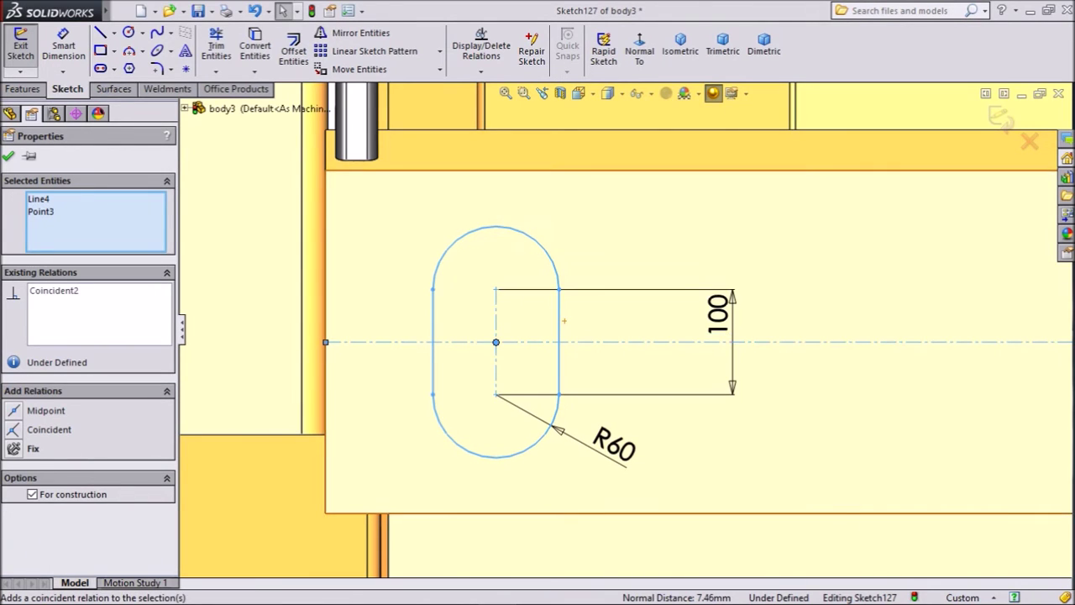
pyautogui.press('Escape')
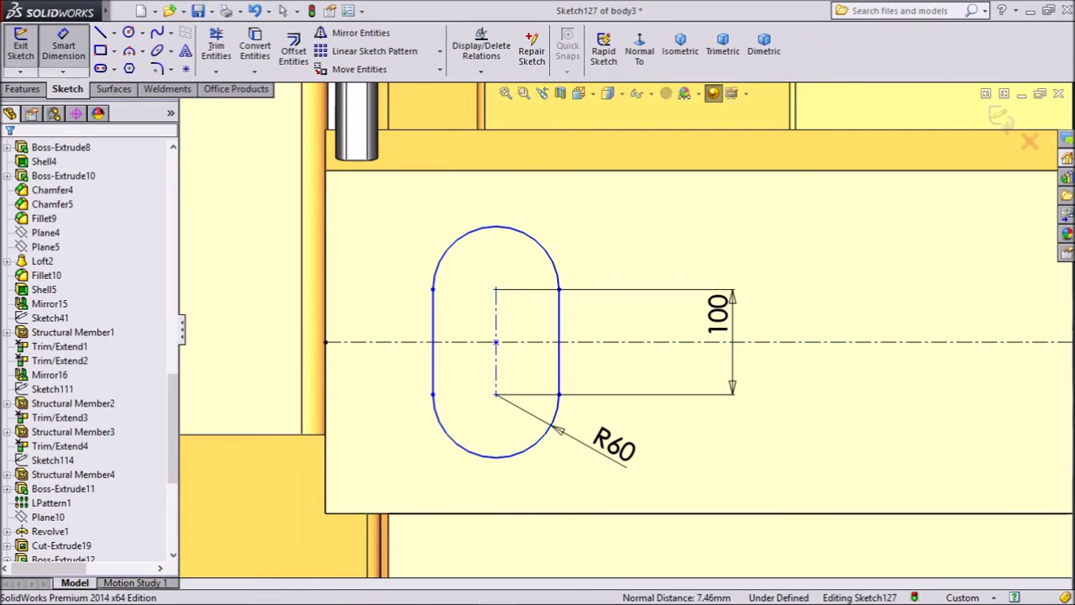
# Dimension the slot's straight side 50 mm from the nearest side edge of the panel face
pyautogui.click(433, 340)
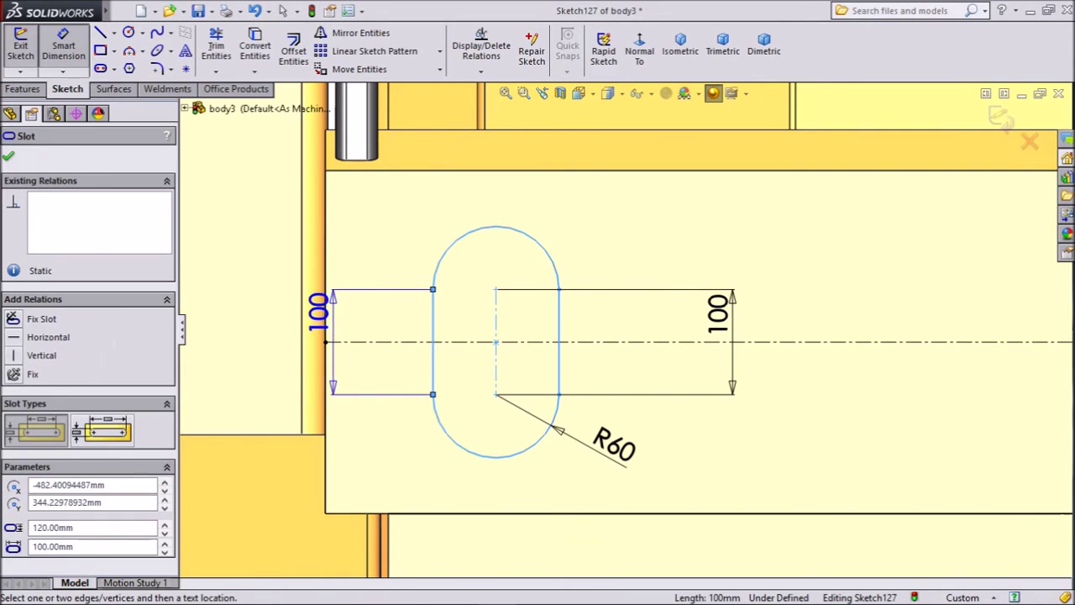
pyautogui.click(326, 309)
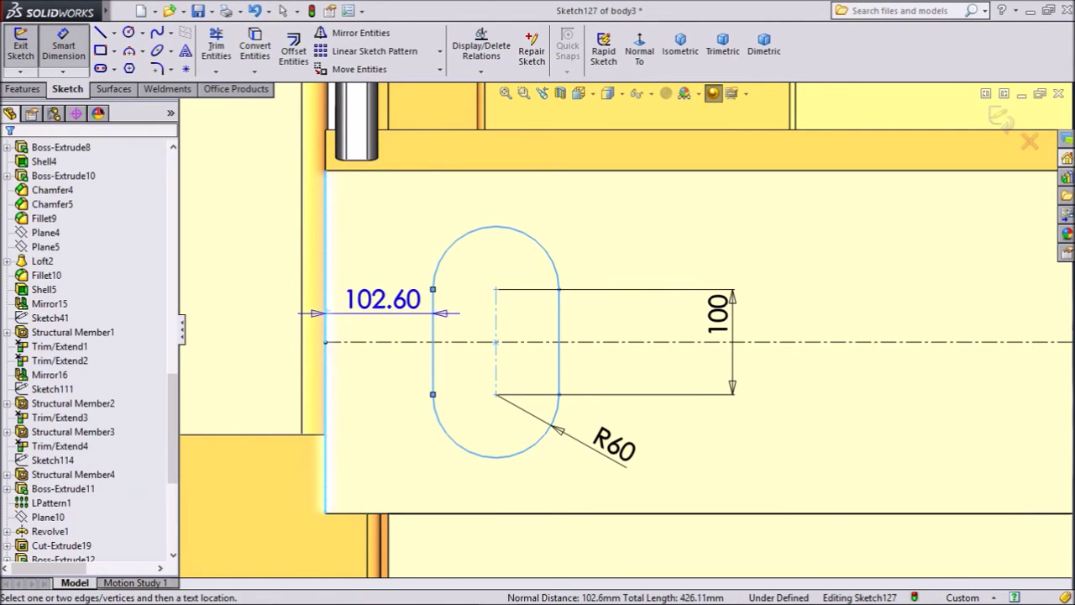
pyautogui.click(379, 304)
pyautogui.write('50')
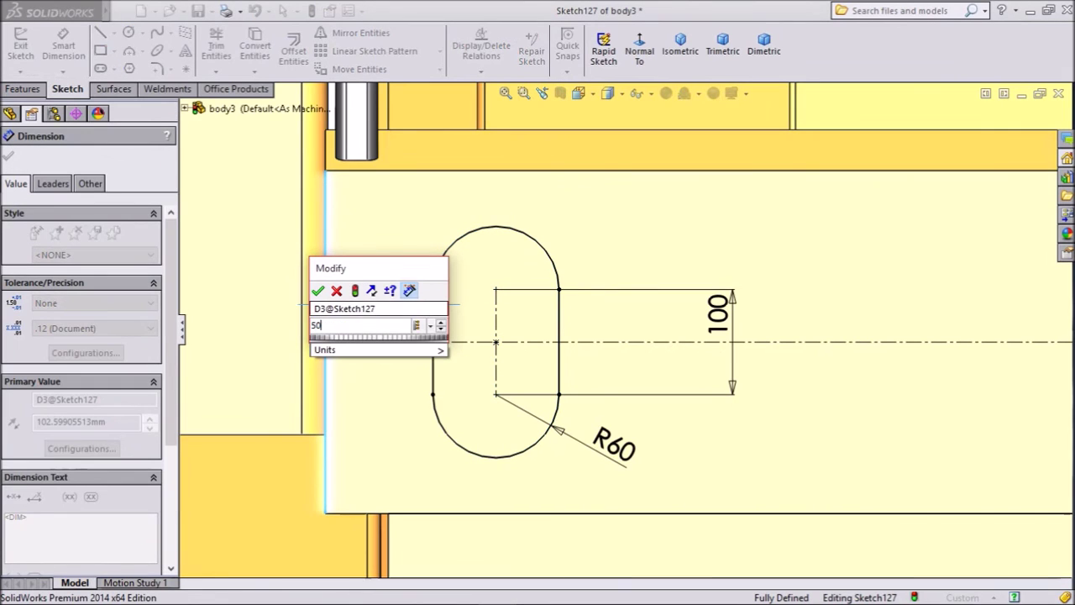
pyautogui.press('Return')
pyautogui.scroll(3, 487, 341)
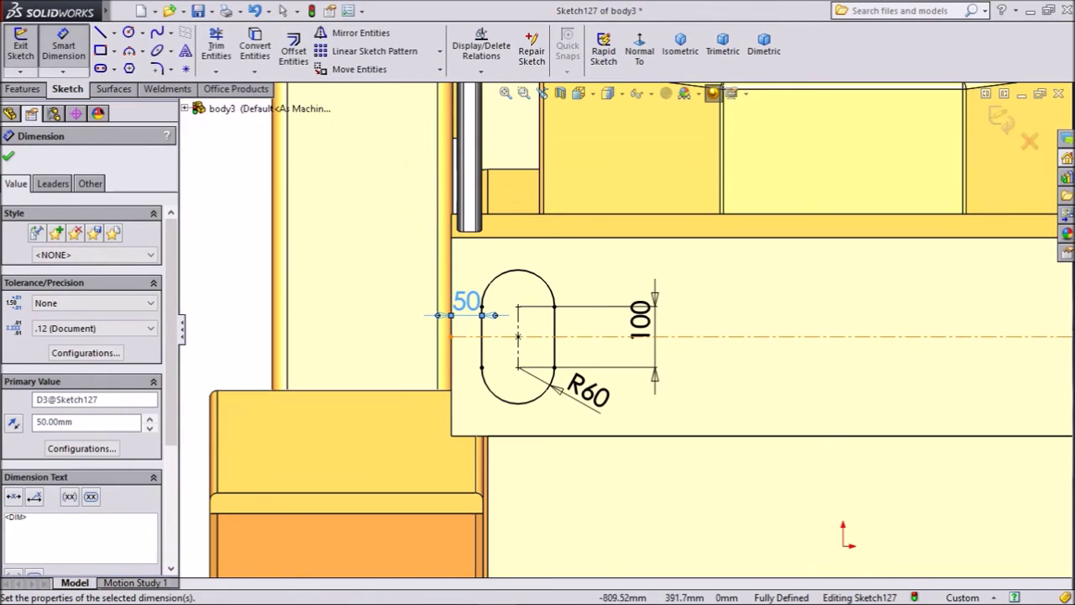
pyautogui.click(8, 156)
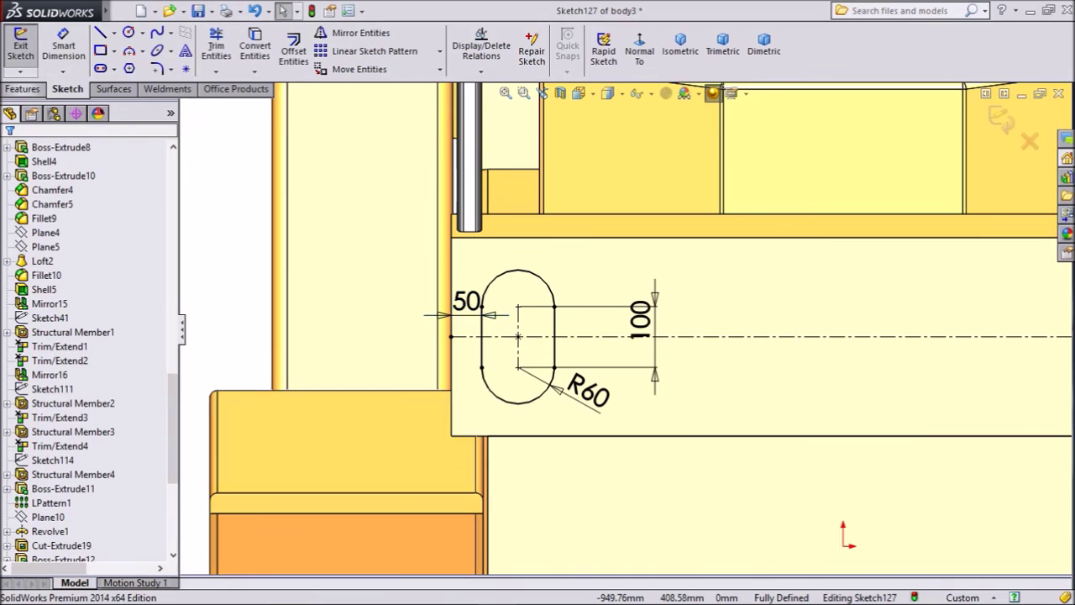
# Cut the slot profile through the front panel with an Extruded Cut set to Up To Next
pyautogui.click(22, 89)
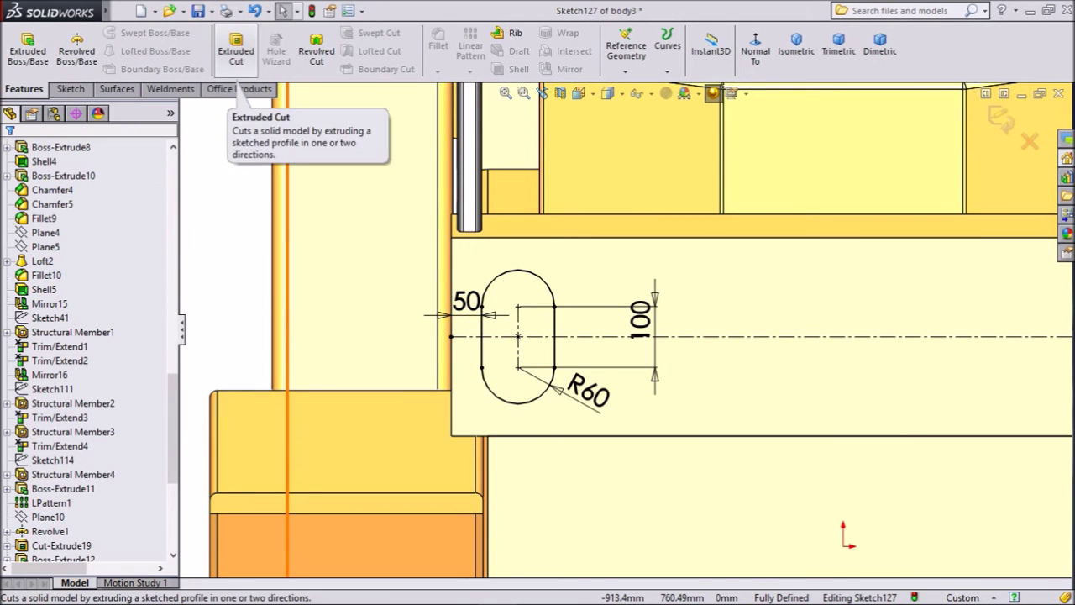
pyautogui.click(236, 50)
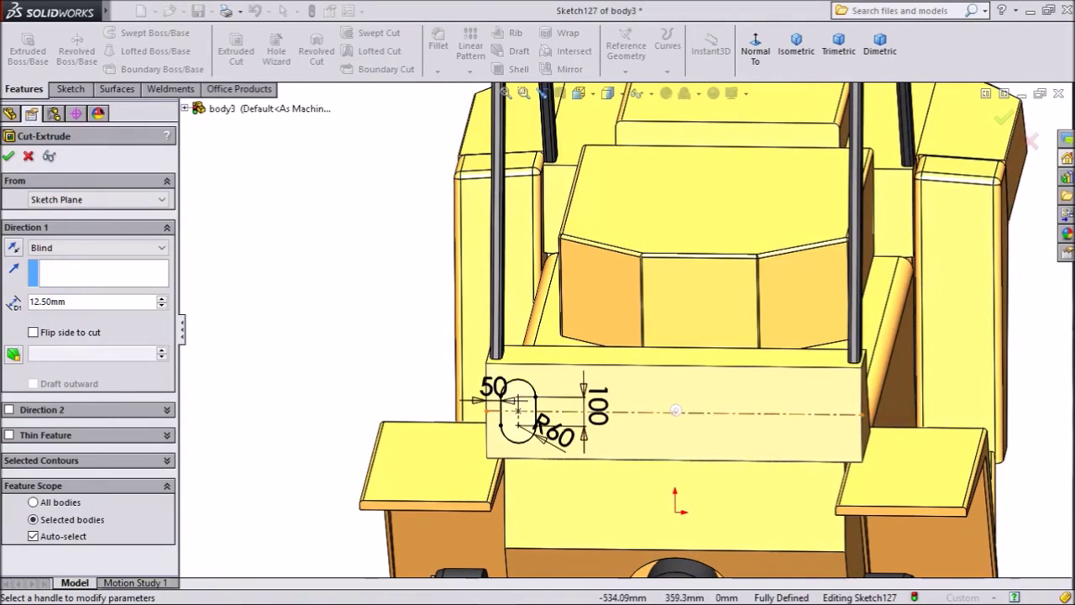
pyautogui.click(97, 247)
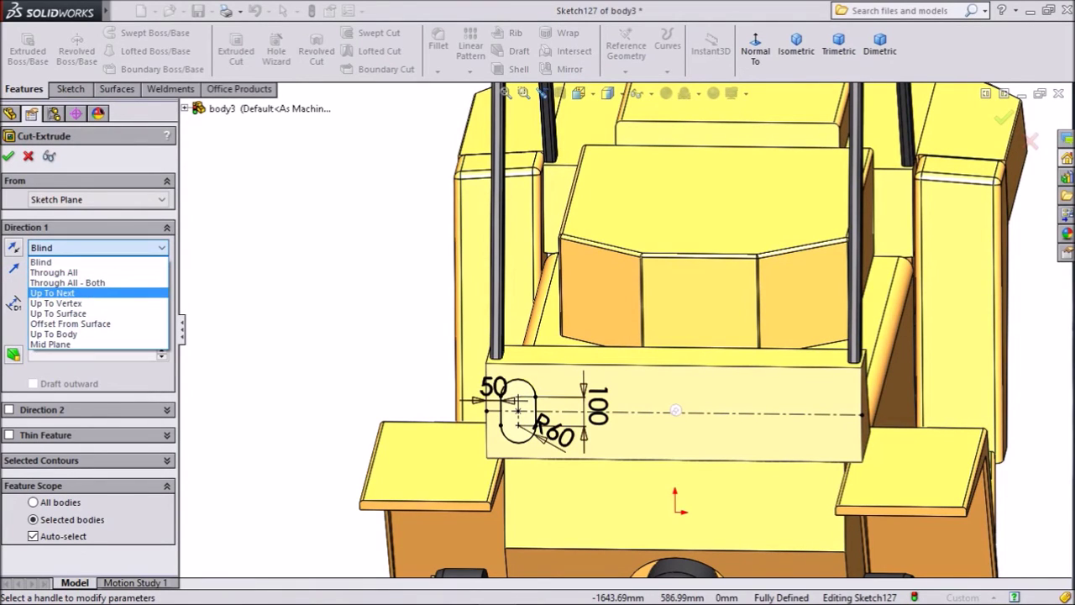
pyautogui.click(52, 292)
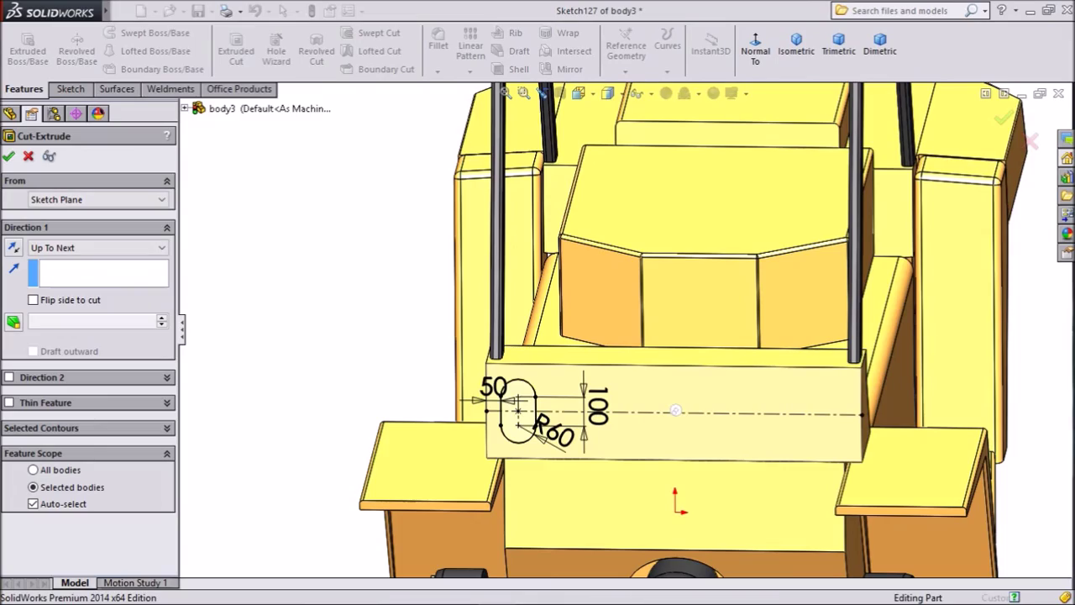
pyautogui.moveTo(497, 336); pyautogui.dragTo(542, 231, button='middle')
pyautogui.moveTo(464, 262); pyautogui.dragTo(504, 361, button='middle')
pyautogui.scroll(2, 464, 263)
pyautogui.moveTo(504, 252); pyautogui.dragTo(477, 302, button='middle')
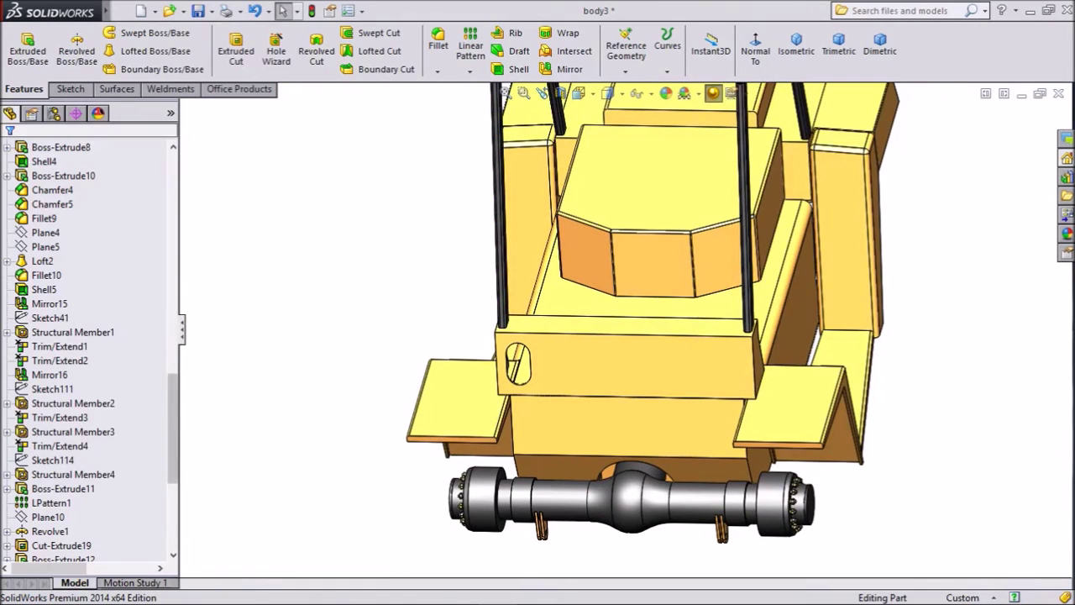
# Mirror the slot cut about the Right plane to the other end of the front panel
pyautogui.scroll(20, 88, 348)
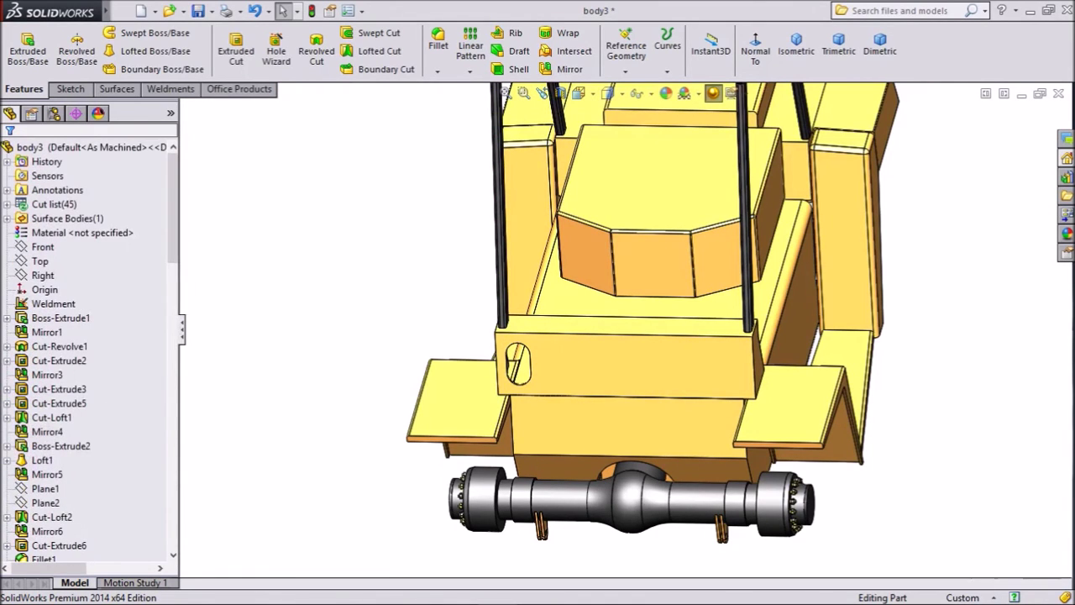
pyautogui.click(42, 275)
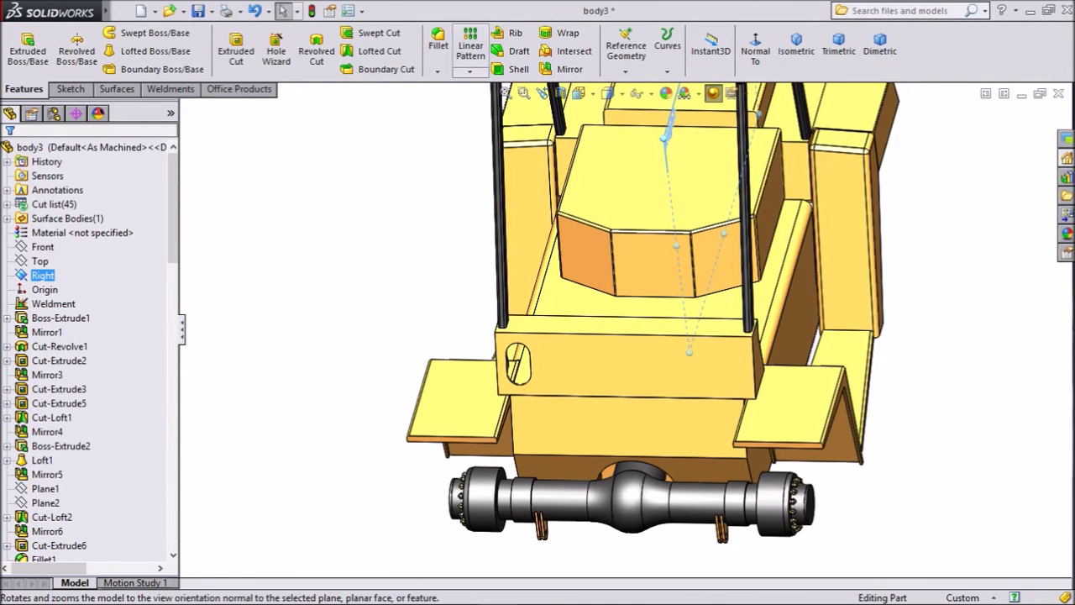
pyautogui.click(470, 71)
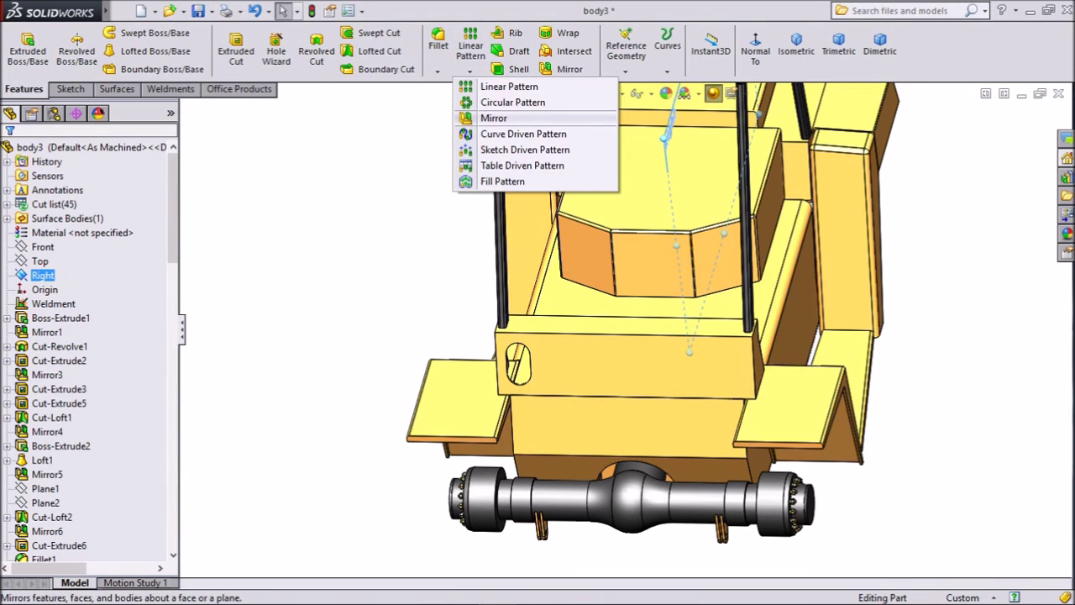
pyautogui.click(504, 117)
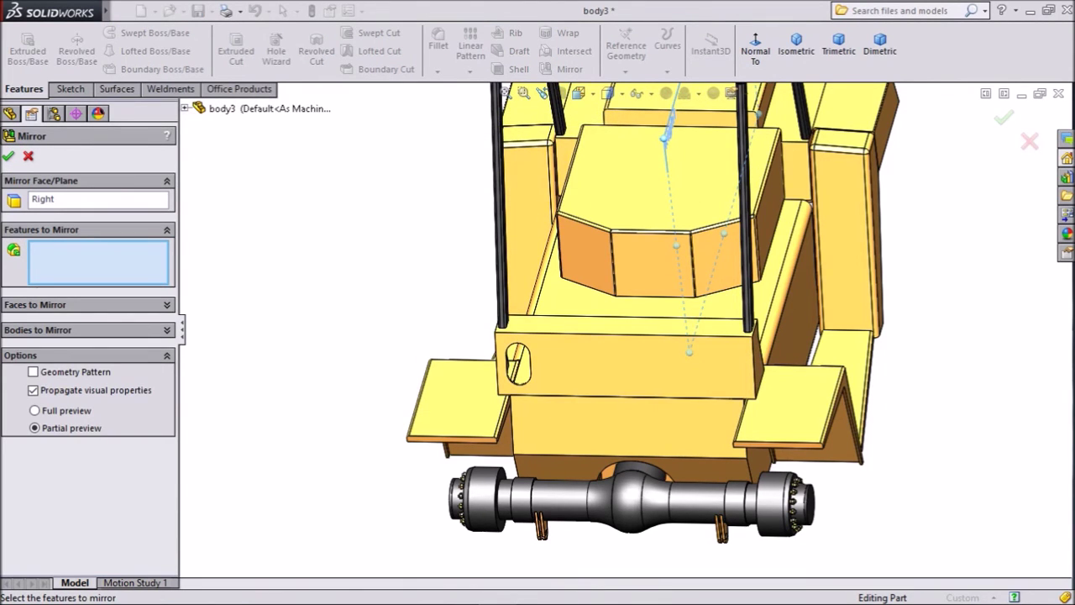
pyautogui.click(185, 108)
pyautogui.scroll(-19, 267, 428)
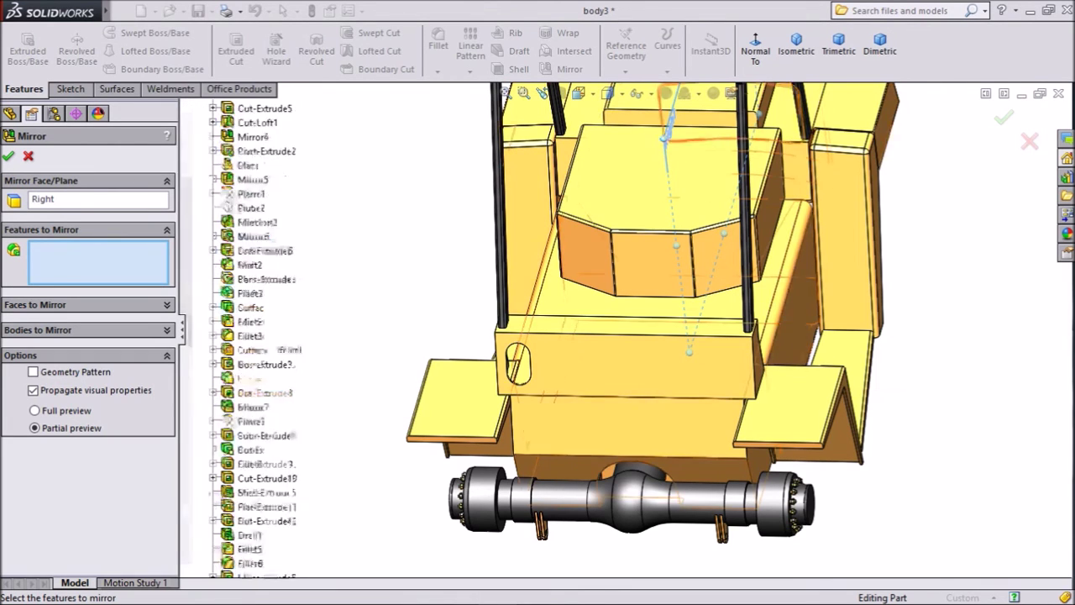
pyautogui.scroll(-3, 269, 449)
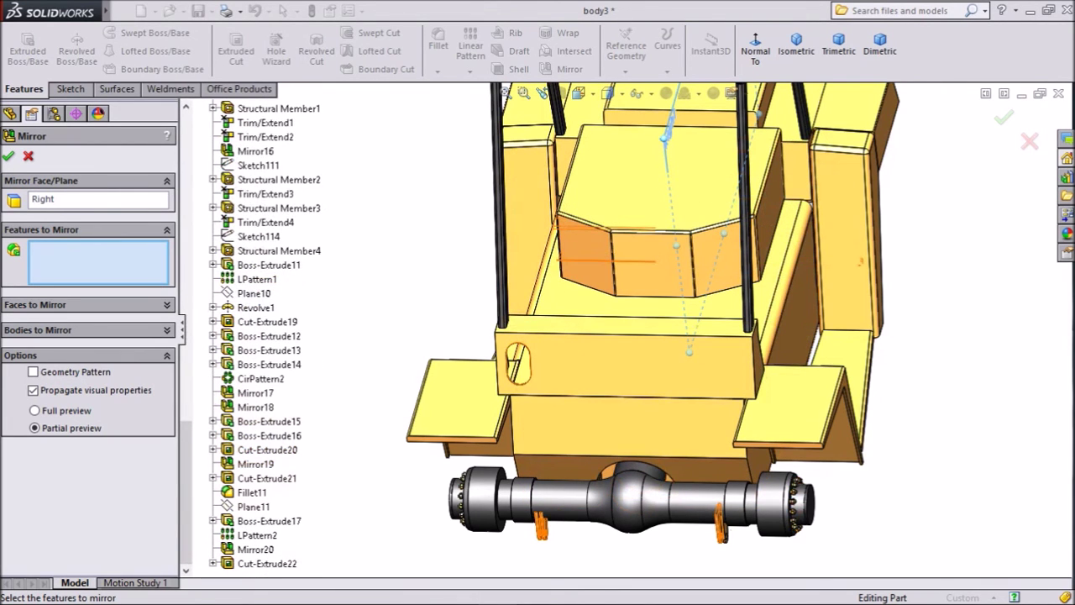
pyautogui.click(518, 363)
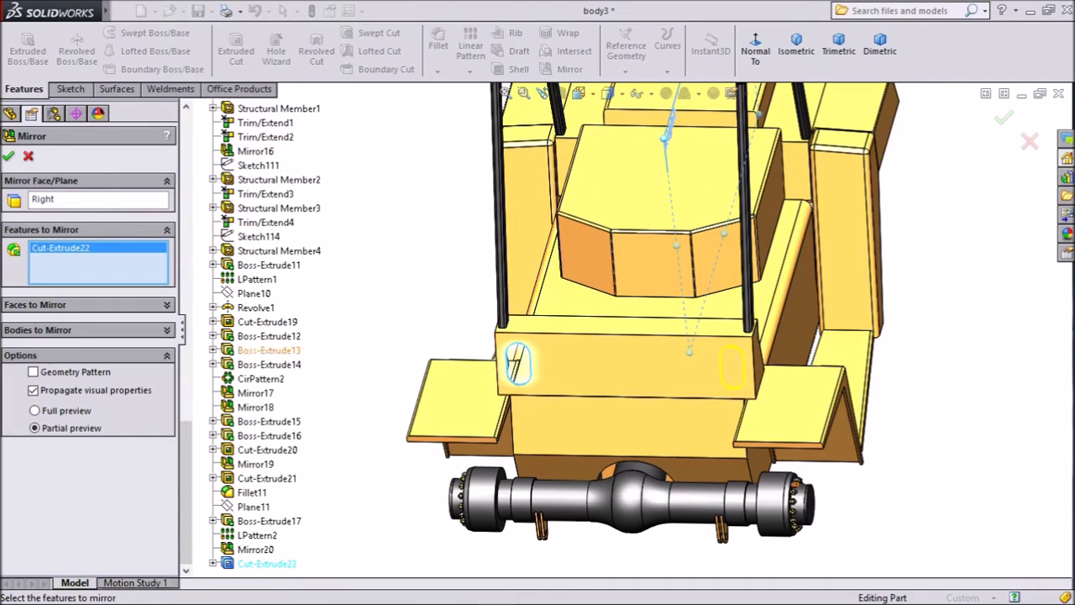
pyautogui.click(8, 156)
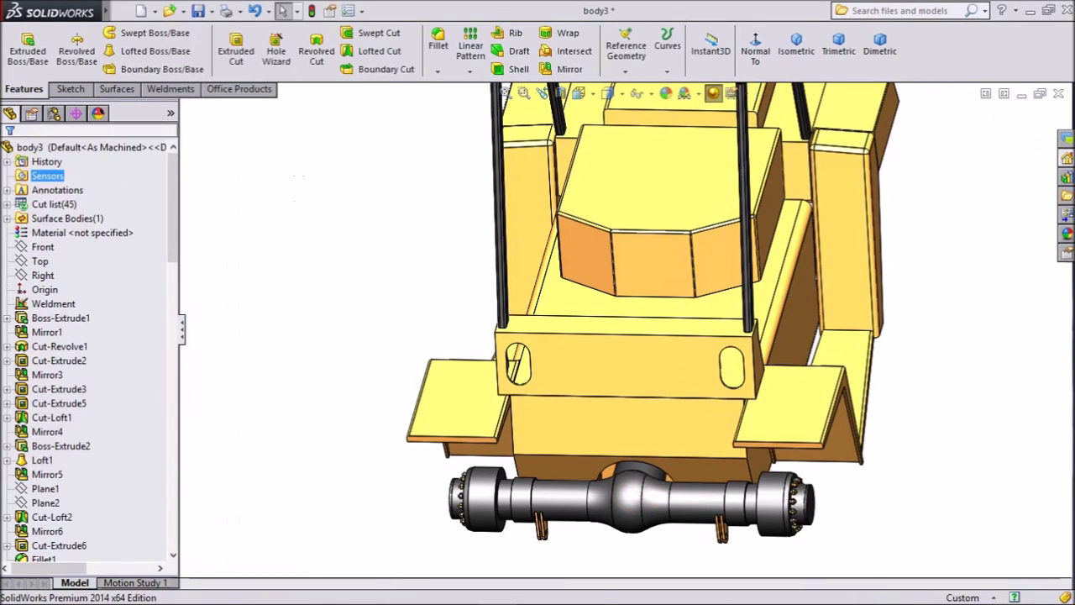
# Examine the front panel's slots, the axle brackets and the whole forklift body from the front, side and underside
pyautogui.scroll(2, 625, 329)
pyautogui.moveTo(722, 404); pyautogui.dragTo(660, 345, button='middle')
pyautogui.scroll(-1, 708, 410)
pyautogui.scroll(-2, 739, 403)
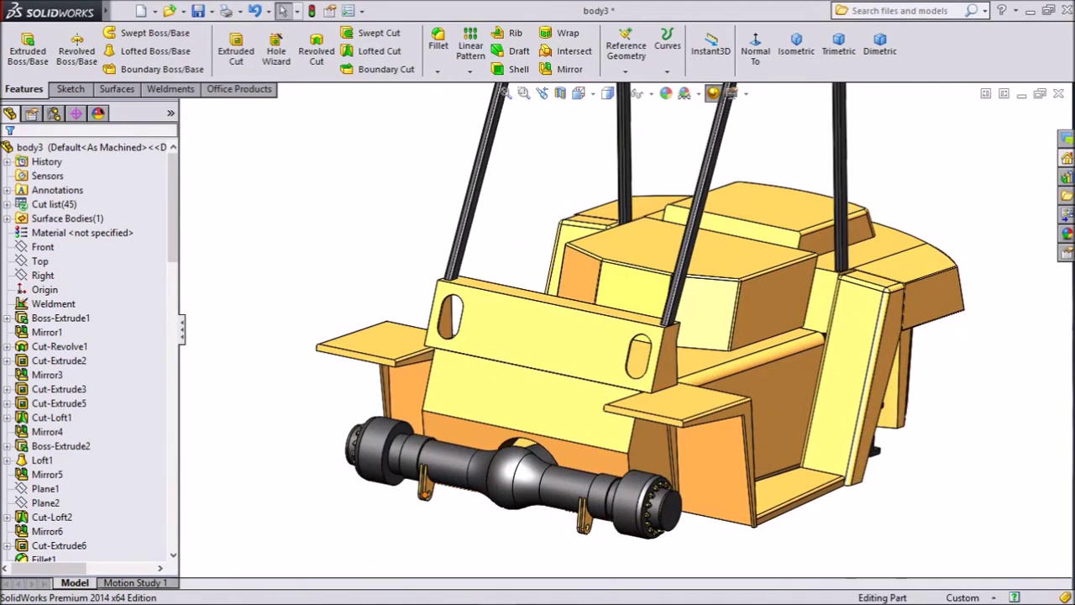
pyautogui.scroll(-3, 588, 500)
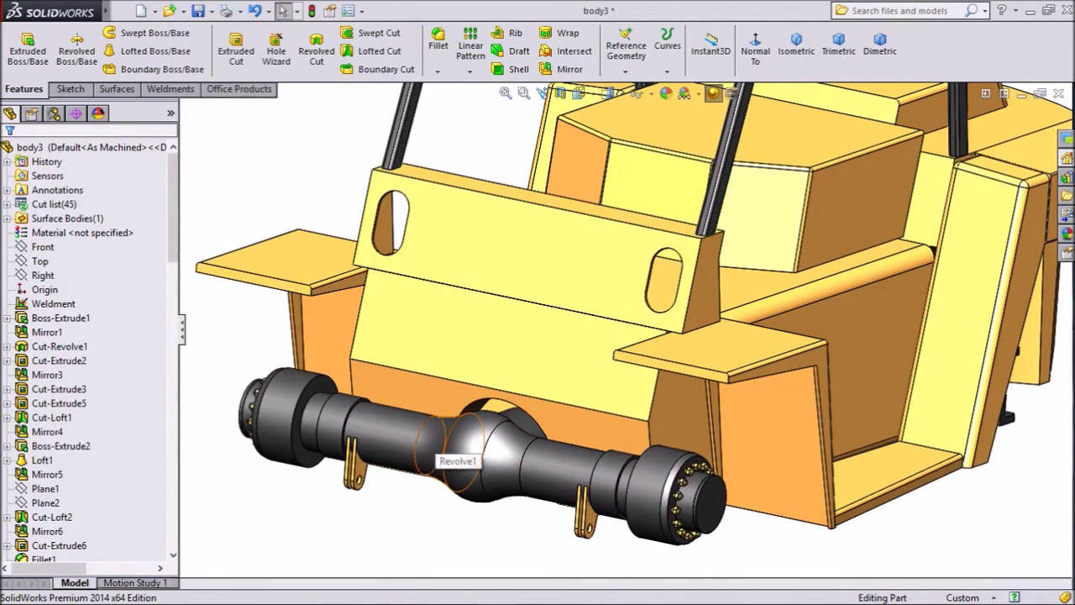
pyautogui.scroll(1, 471, 421)
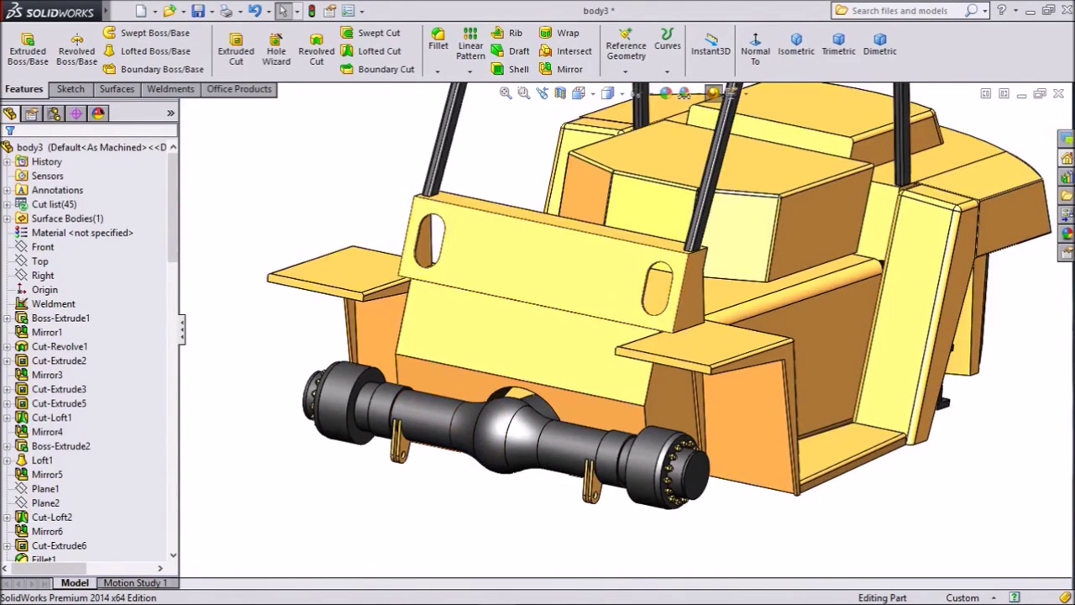
pyautogui.scroll(3, 623, 330)
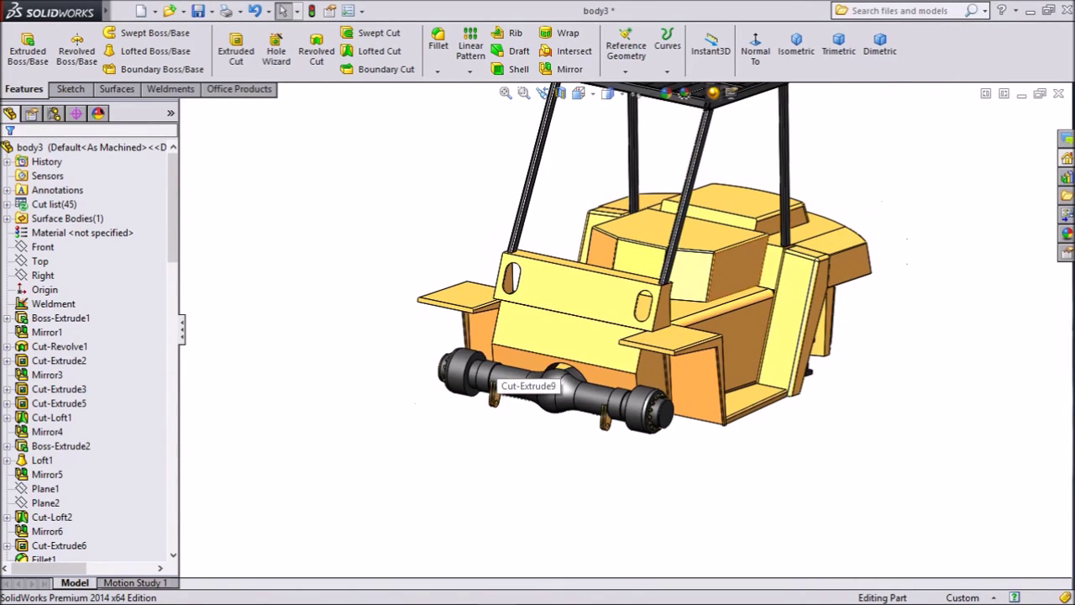
pyautogui.scroll(2, 546, 353)
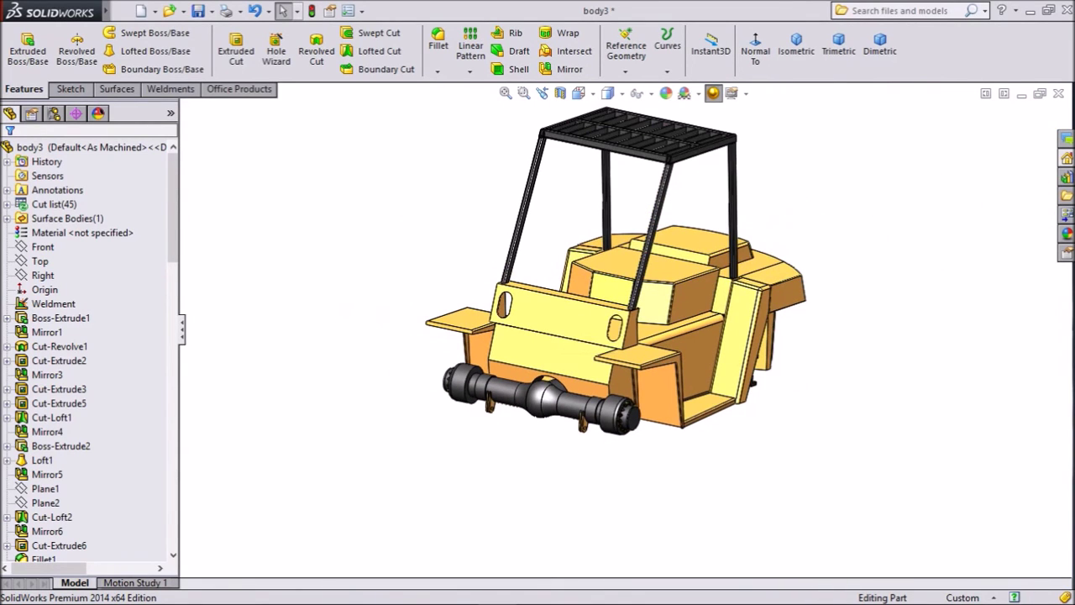
pyautogui.scroll(-2, 727, 152)
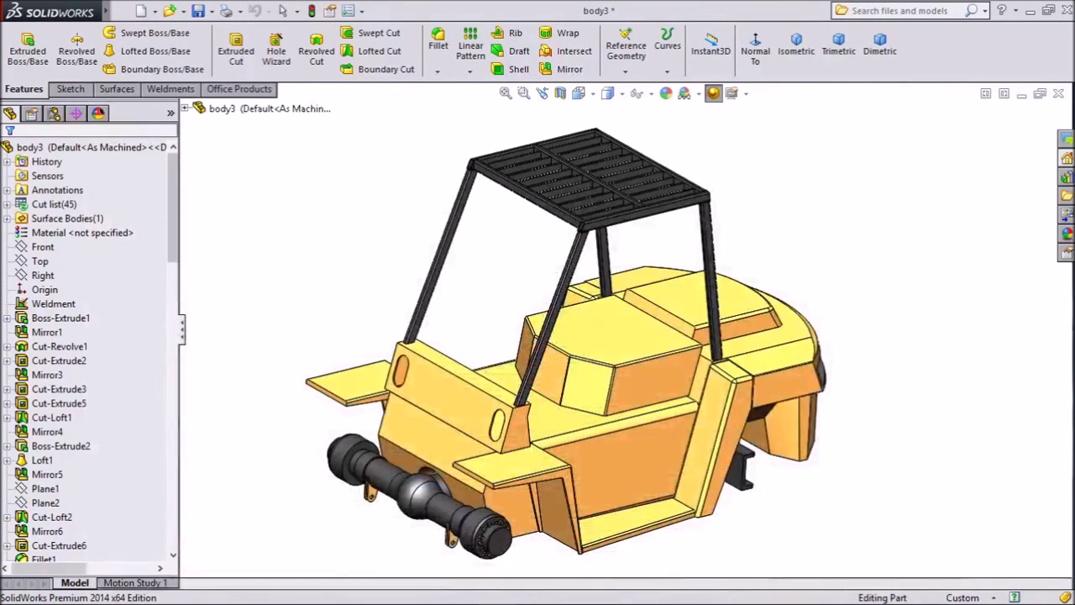
pyautogui.moveTo(555, 336); pyautogui.dragTo(458, 339, button='middle')
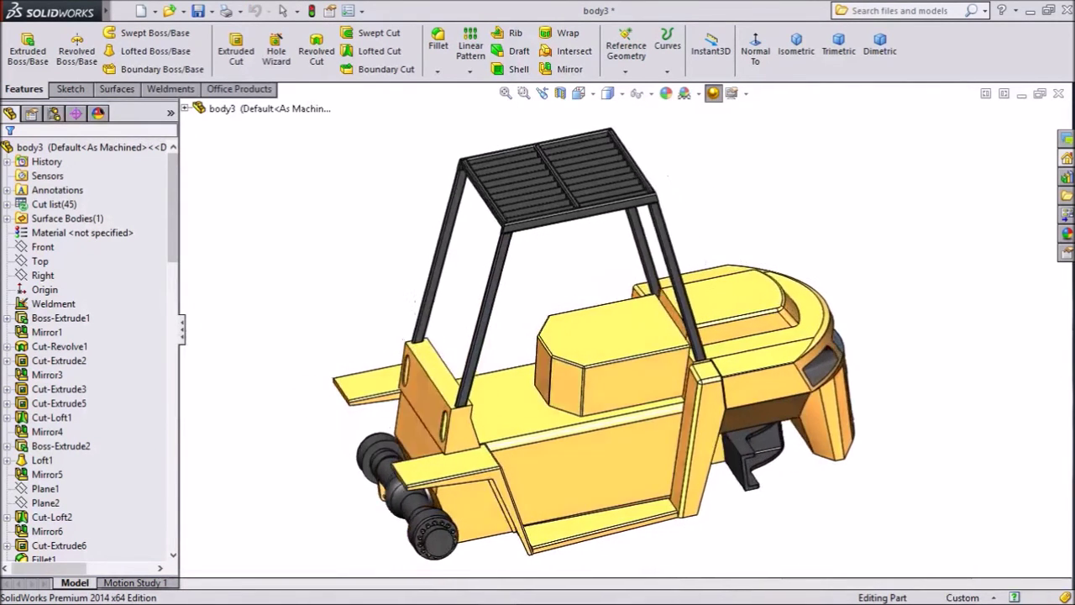
pyautogui.moveTo(589, 340); pyautogui.dragTo(512, 334, button='middle')
pyautogui.scroll(-1, 710, 319)
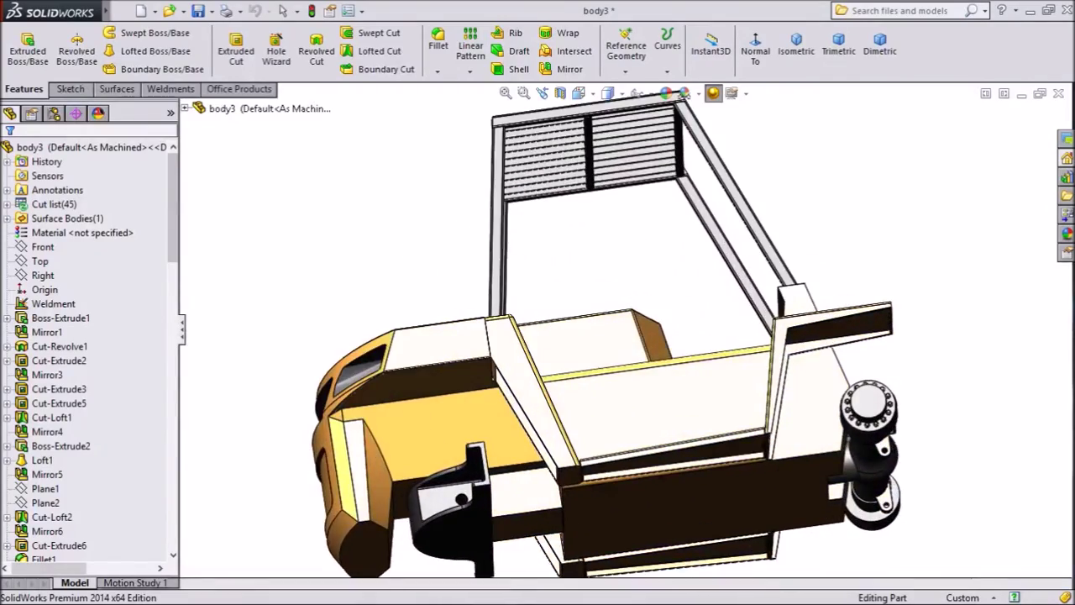
pyautogui.moveTo(605, 336); pyautogui.dragTo(453, 359, button='middle')
pyautogui.moveTo(504, 378); pyautogui.dragTo(756, 269, button='middle')
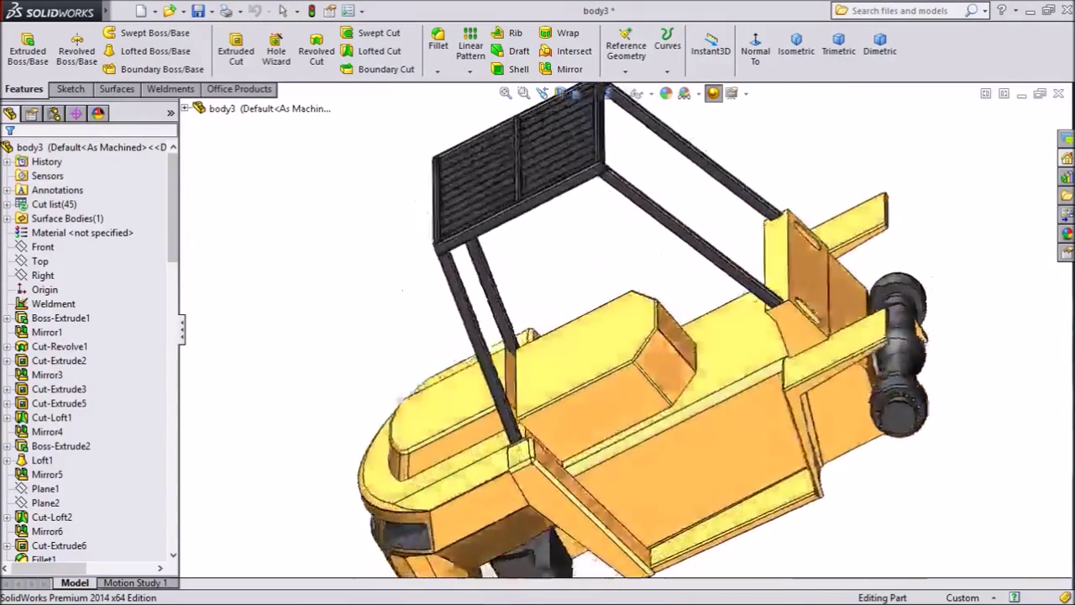